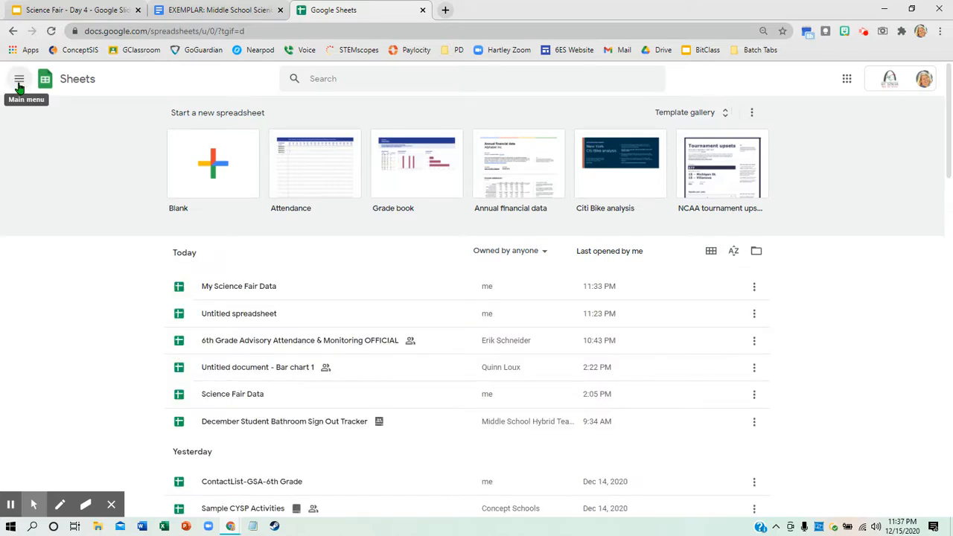
- Create a new blank spreadsheet from the Sheets home page
left_click(19, 80)
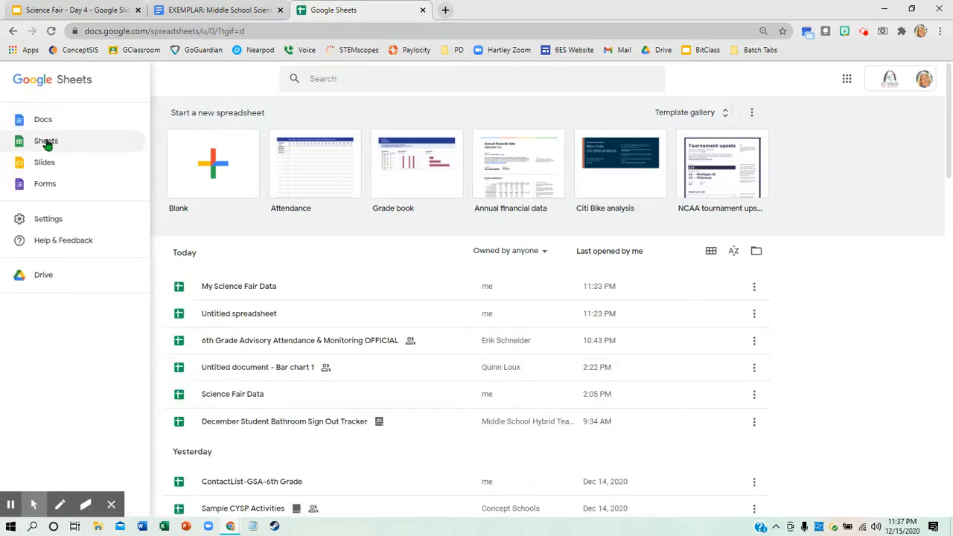
left_click(251, 86)
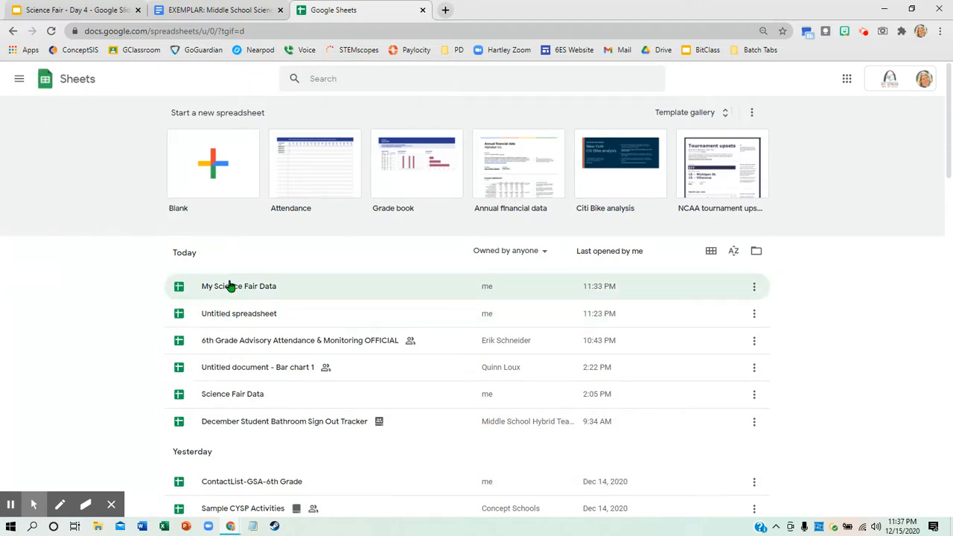
left_click(213, 179)
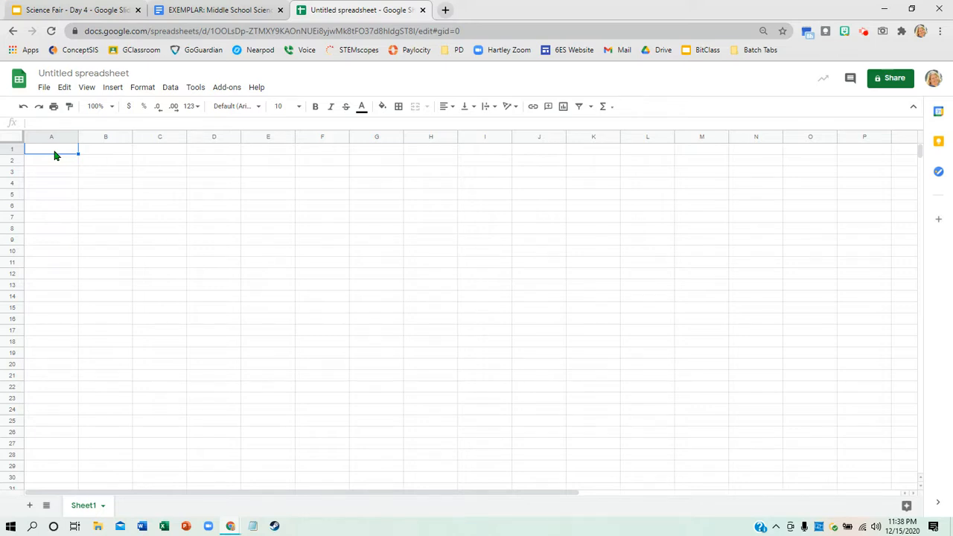
left_click(95, 152)
left_click(141, 155)
left_click(217, 157)
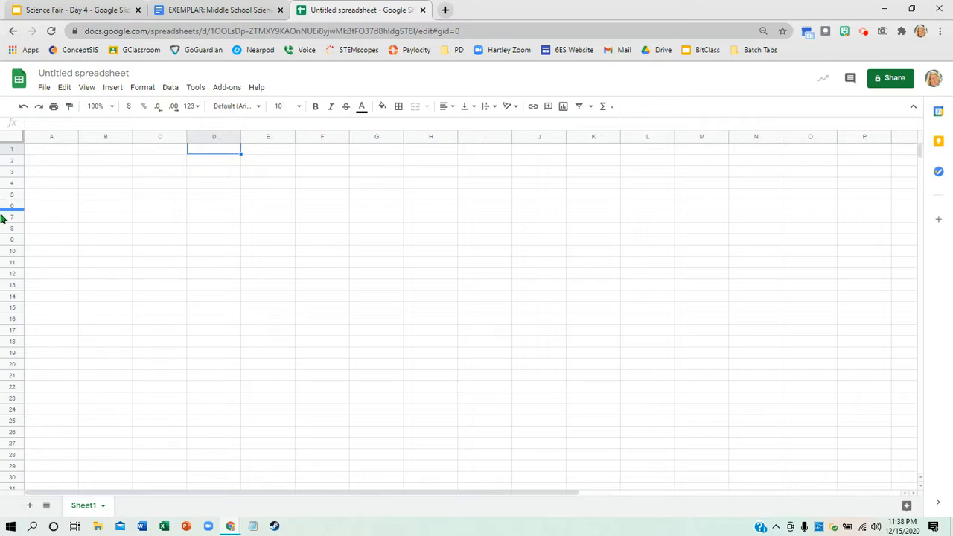
left_click(50, 153)
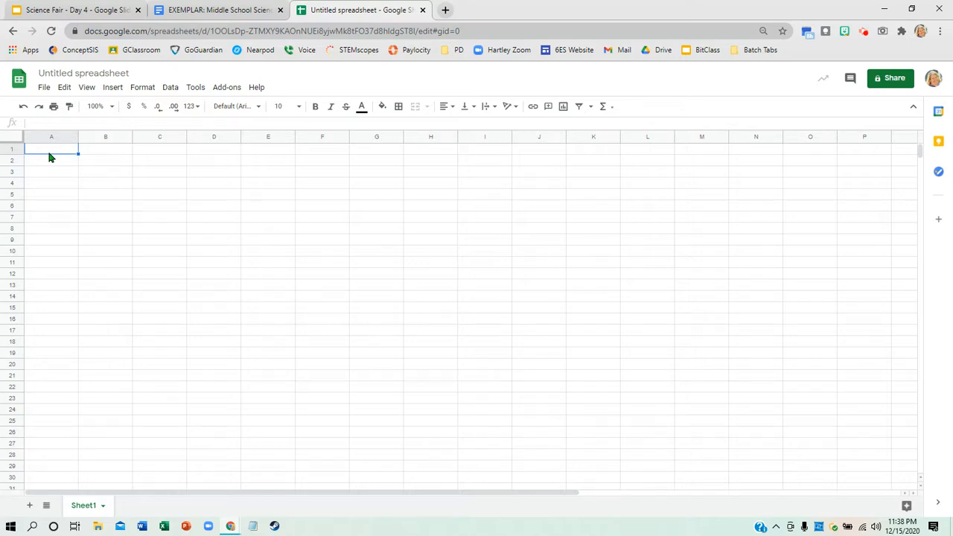
left_click(414, 287)
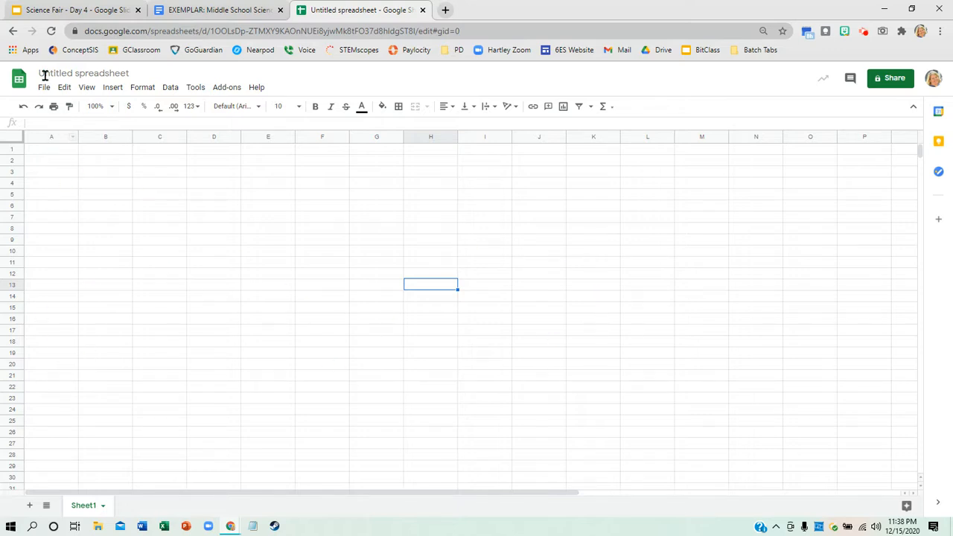
left_click(50, 154)
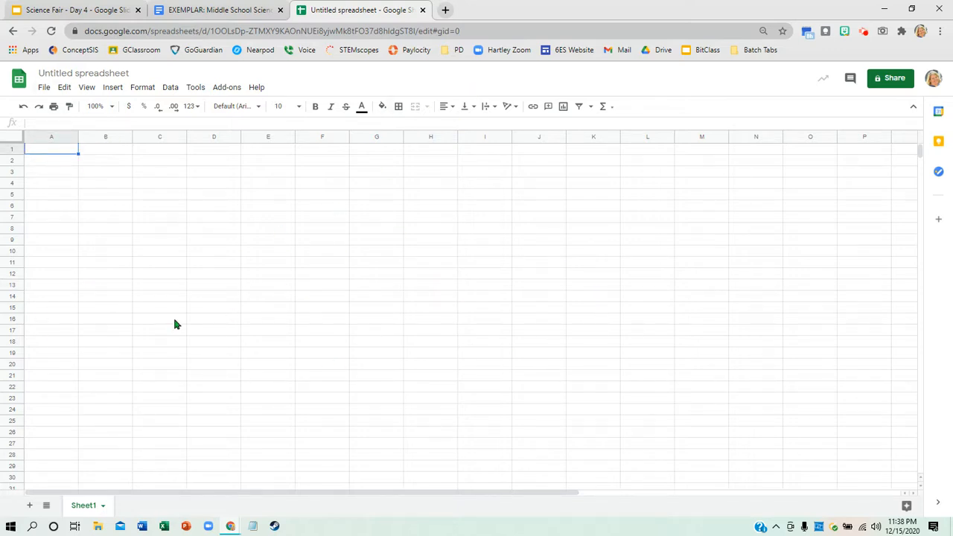
- Rename the untitled spreadsheet as My Science Fair Data
left_click(73, 74)
type("My Scie")
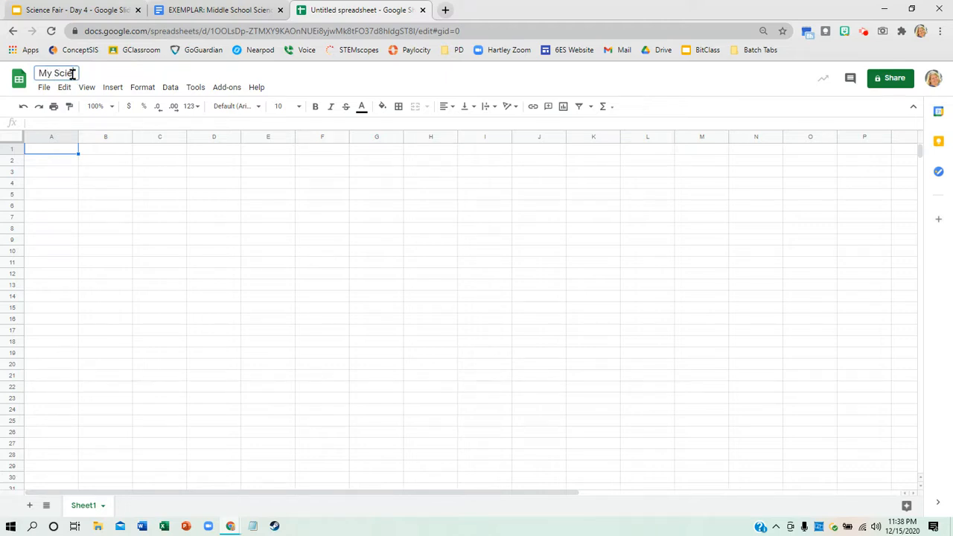
type("nce Fair Data")
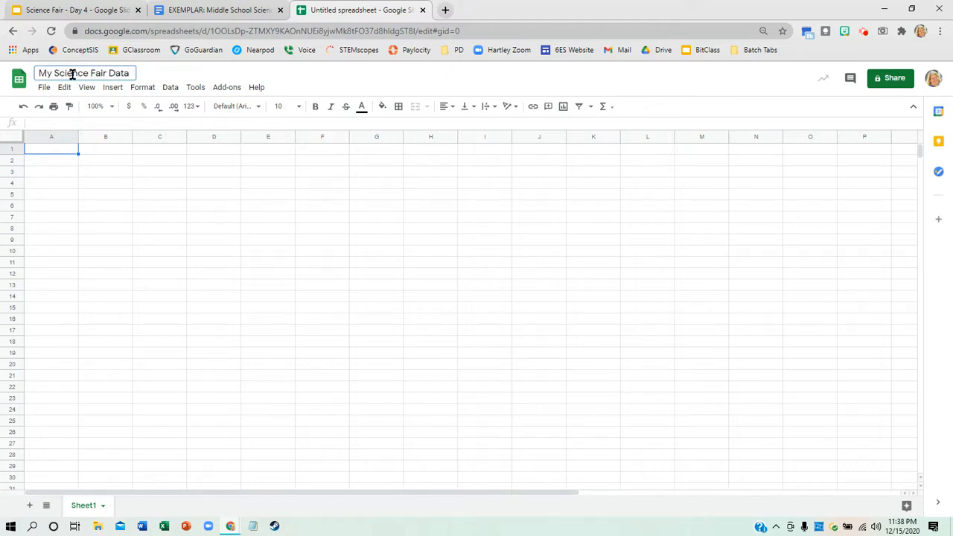
key("Return")
- Enter the fertilizer amounts from the Data Tables slide as headers in B1:E1: Control (0ml), 5ml, 10ml and 15ml
left_click(44, 154)
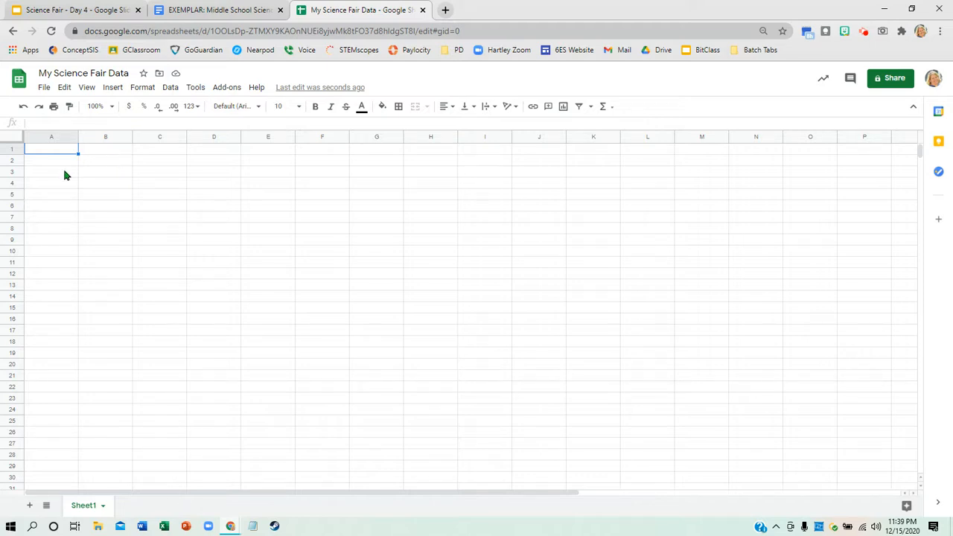
left_click(91, 152)
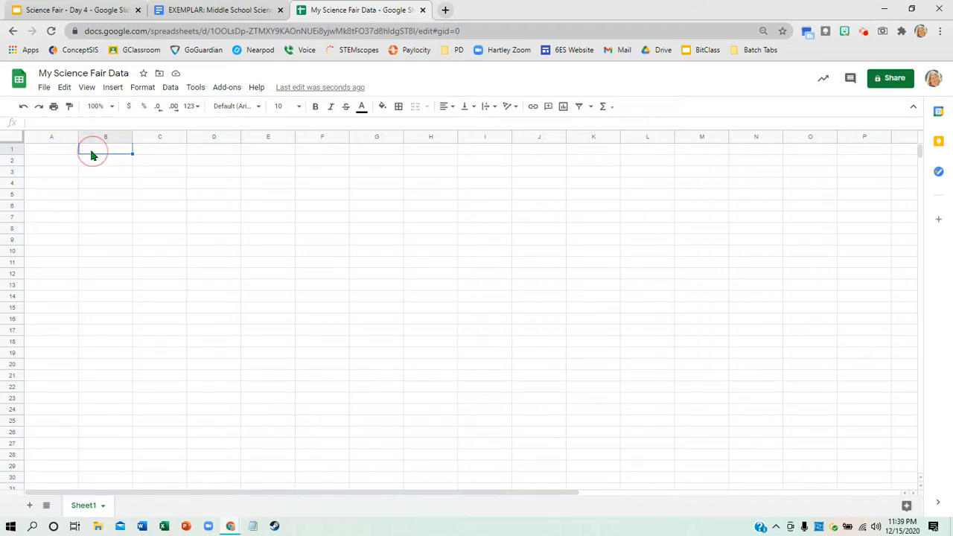
left_click(90, 15)
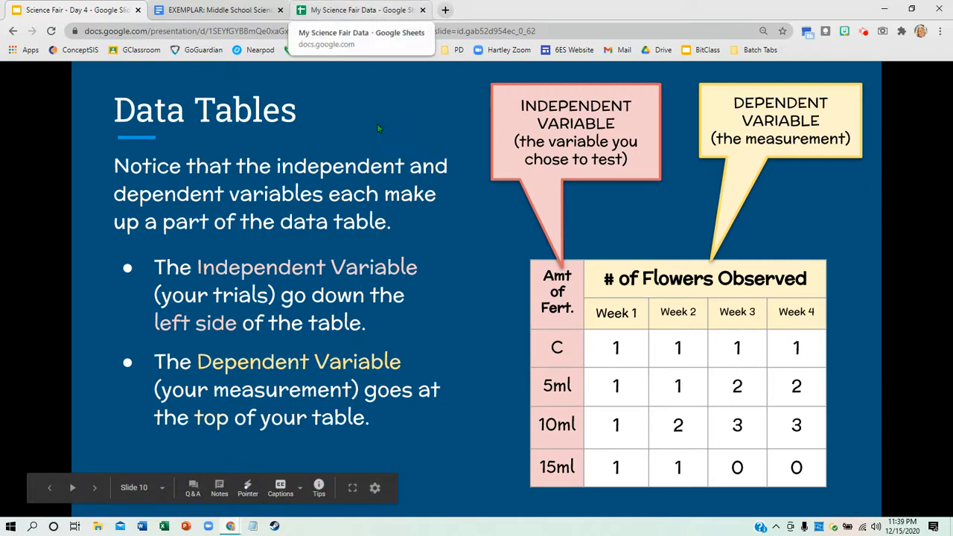
left_click(363, 13)
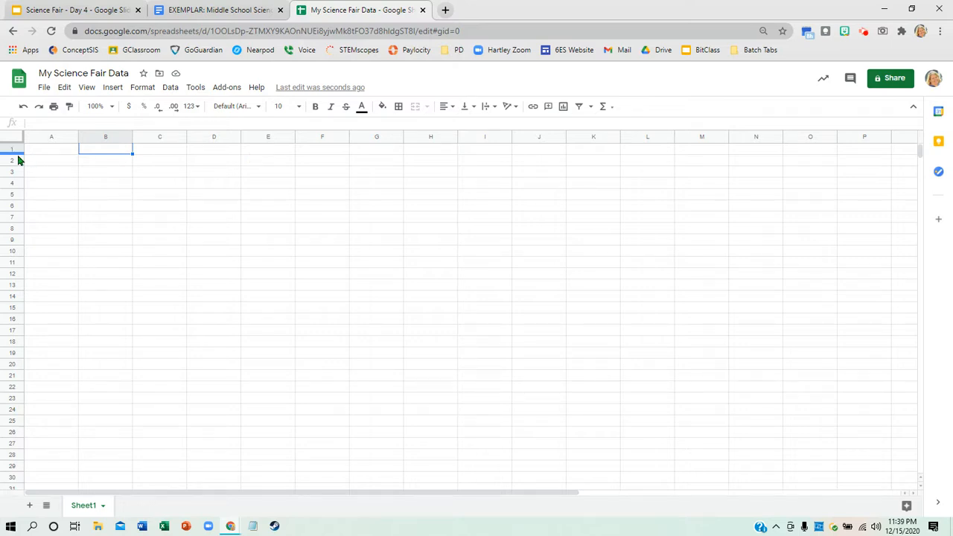
type("Control (")
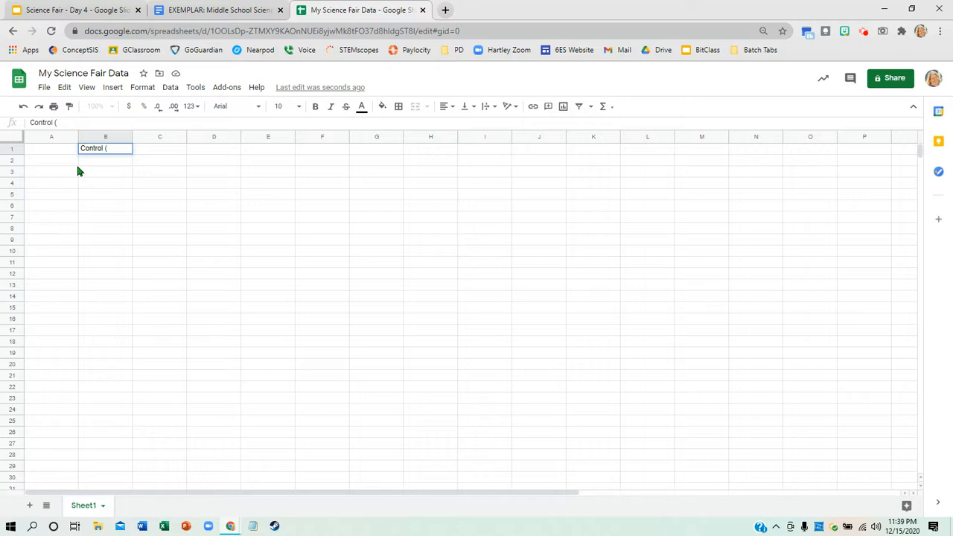
type("0ml")
key("Tab")
type("5ml")
key("Tab")
type("10ml")
key("Tab")
type("15")
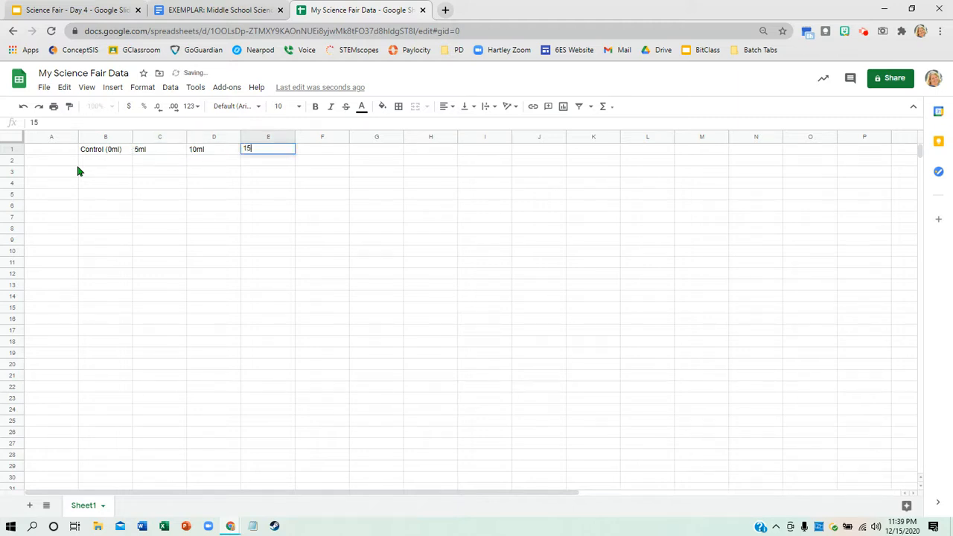
type("ml")
- Label the data row in cell A2 as "# of Flowers"
left_click(64, 167)
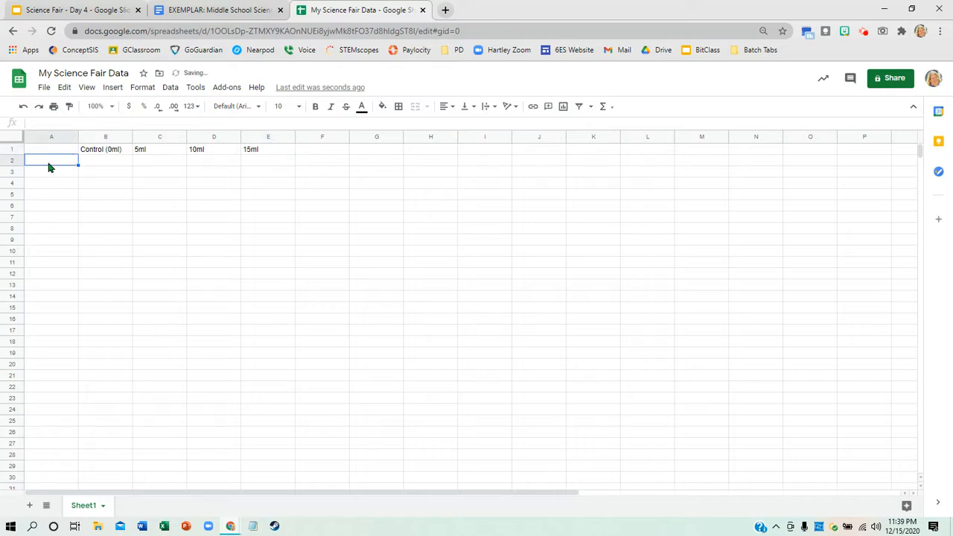
type("#")
type(" o")
type("of Fower")
key("BackSpace")
key("BackSpace")
key("BackSpace")
key("BackSpace")
type("lowers")
key("Tab")
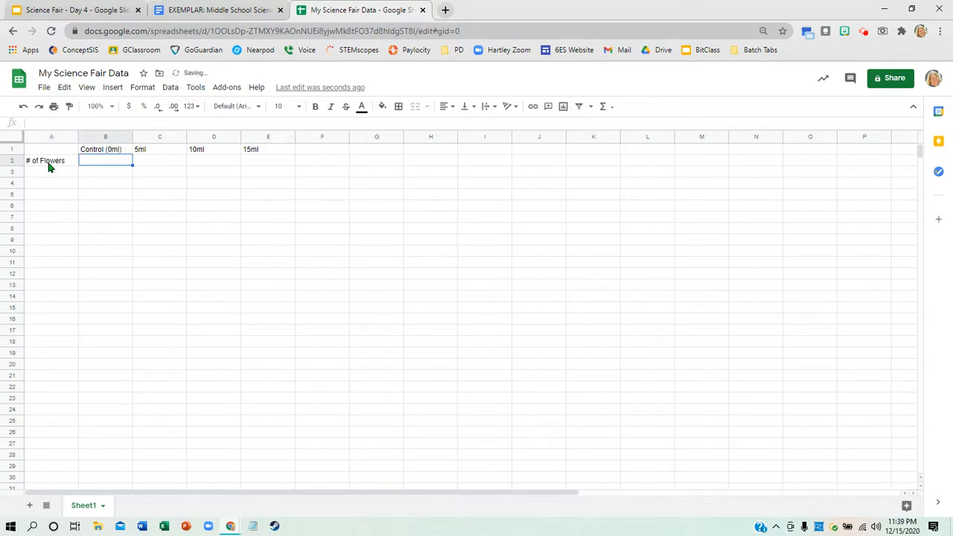
- Fill B2:E2 with the Week 4 flower counts 1, 2, 3 and 0, checking them against the Data Tables slide
left_click(93, 12)
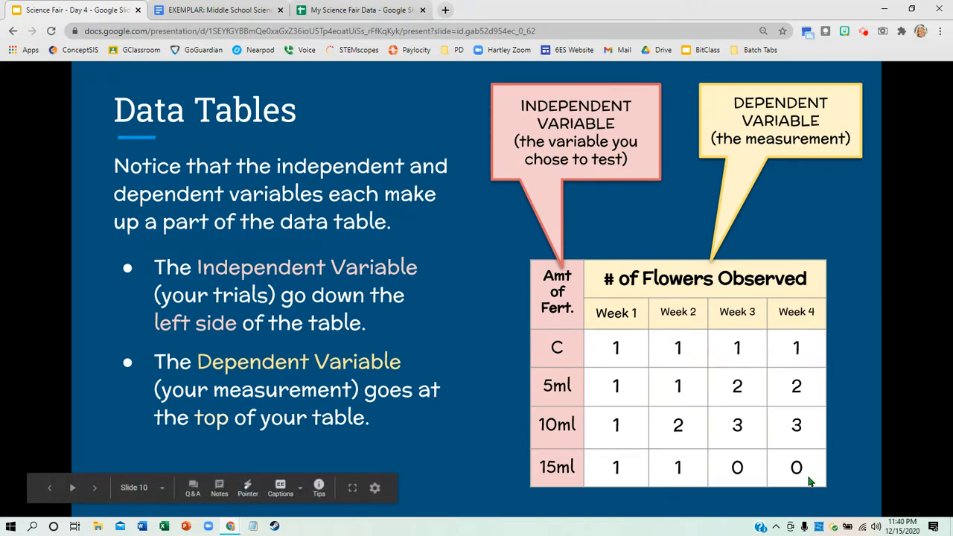
left_click(371, 11)
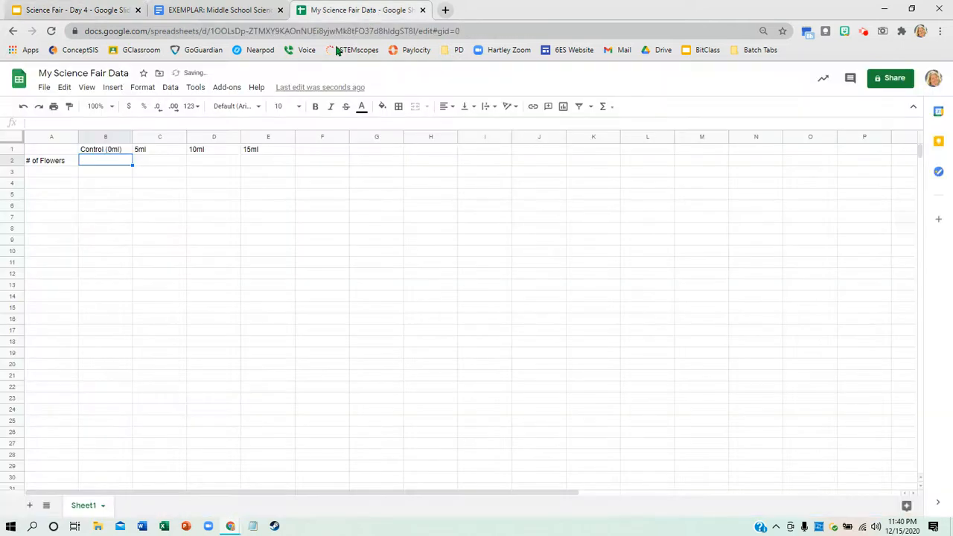
type("1")
key("Tab")
type("3")
key("Tab")
key("Left")
type("2")
key("Tab")
type("3")
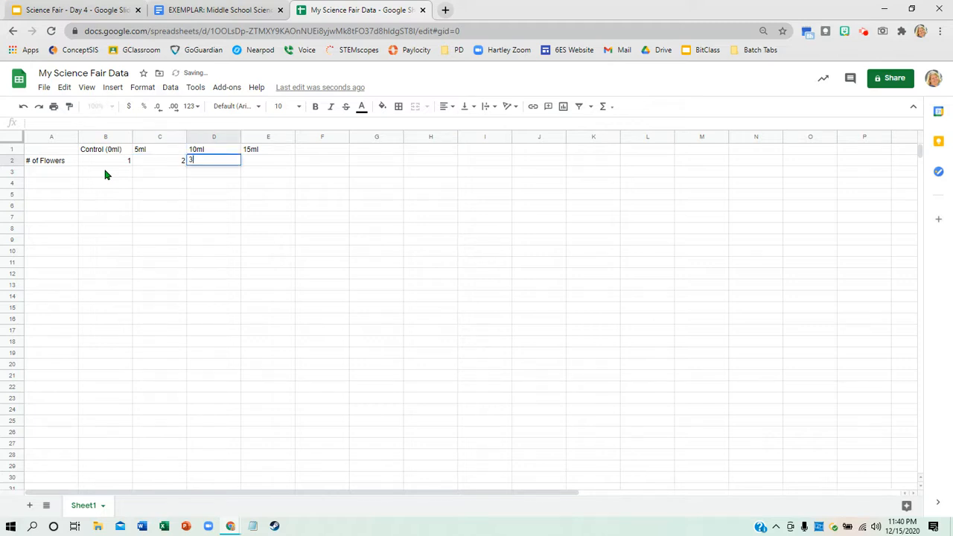
key("Tab")
type("0")
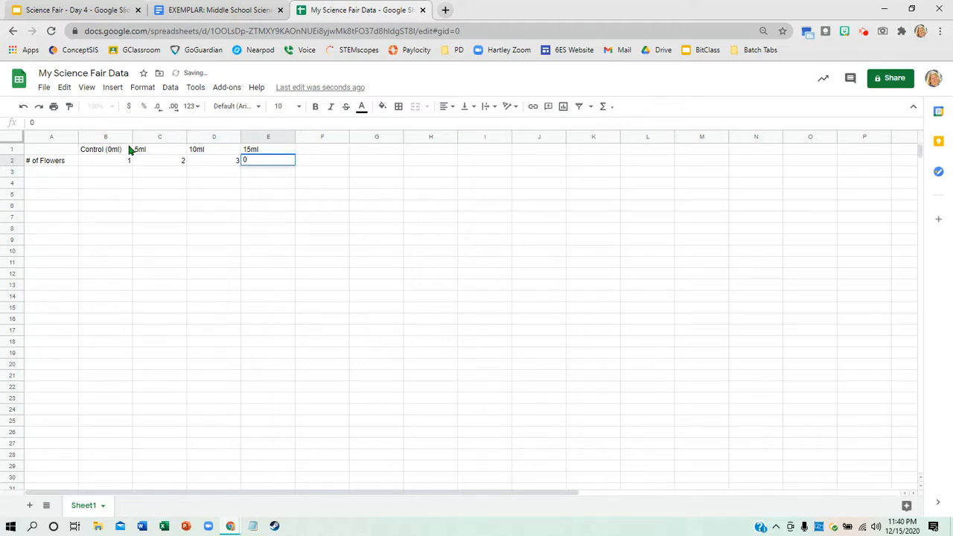
left_click(105, 18)
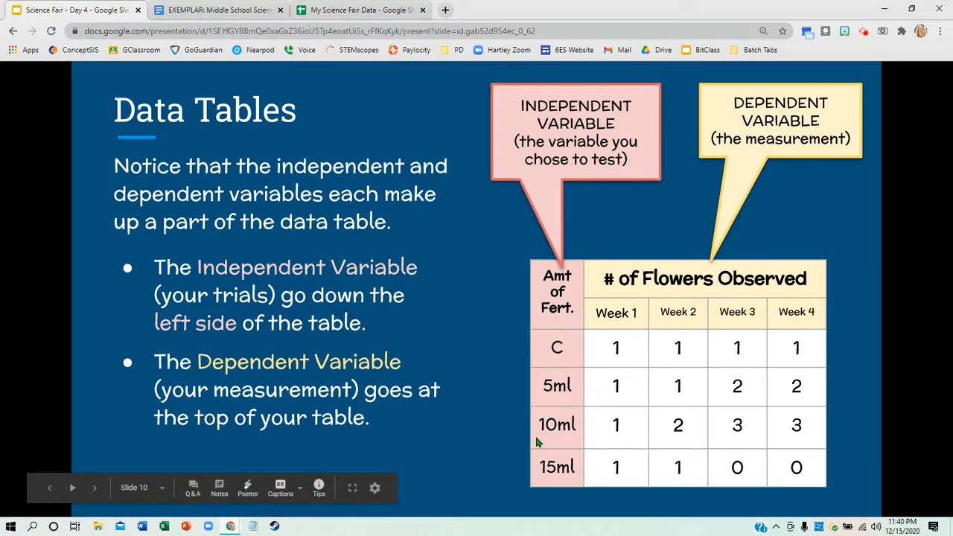
left_click(357, 10)
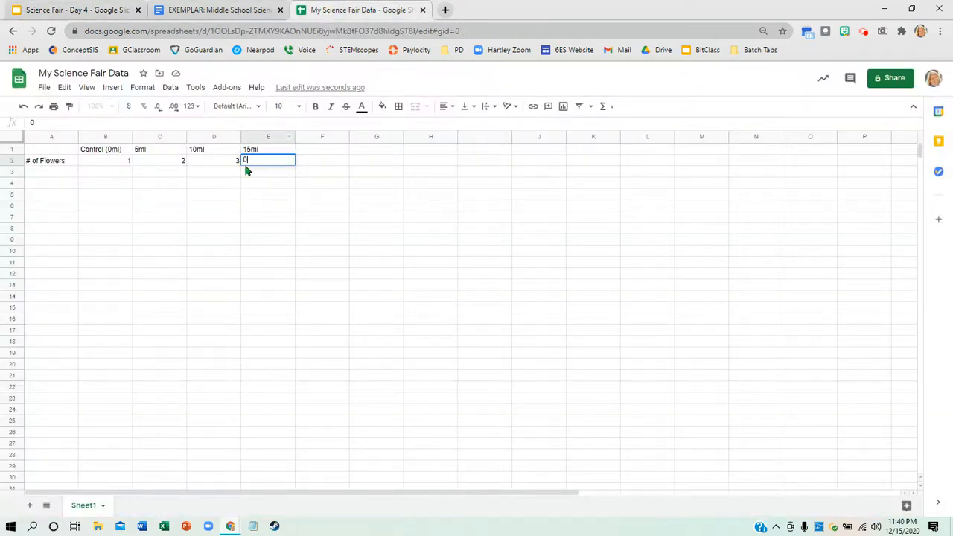
left_click(191, 184)
- Insert a column chart from the data in A1:E2 and close the chart editor
left_click_drag(43, 151, 290, 163)
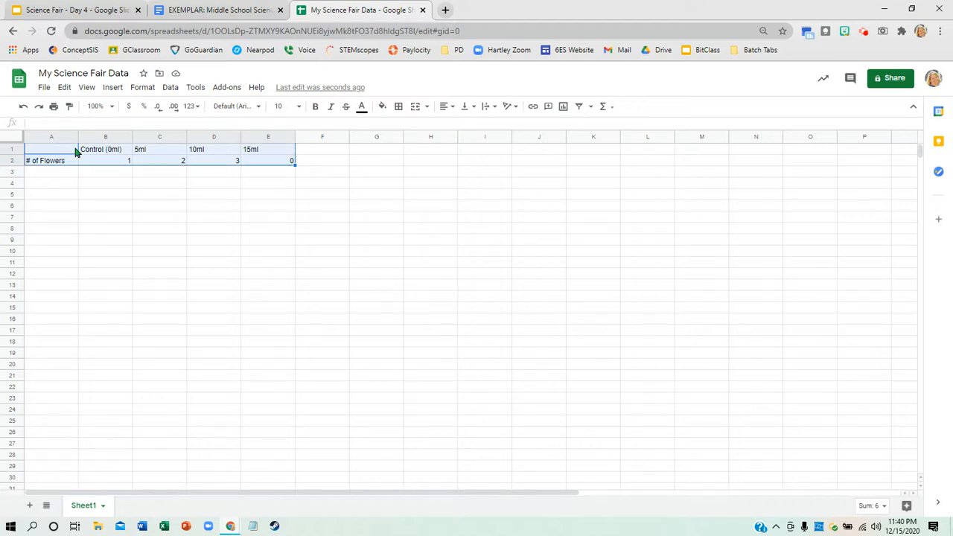
left_click(116, 94)
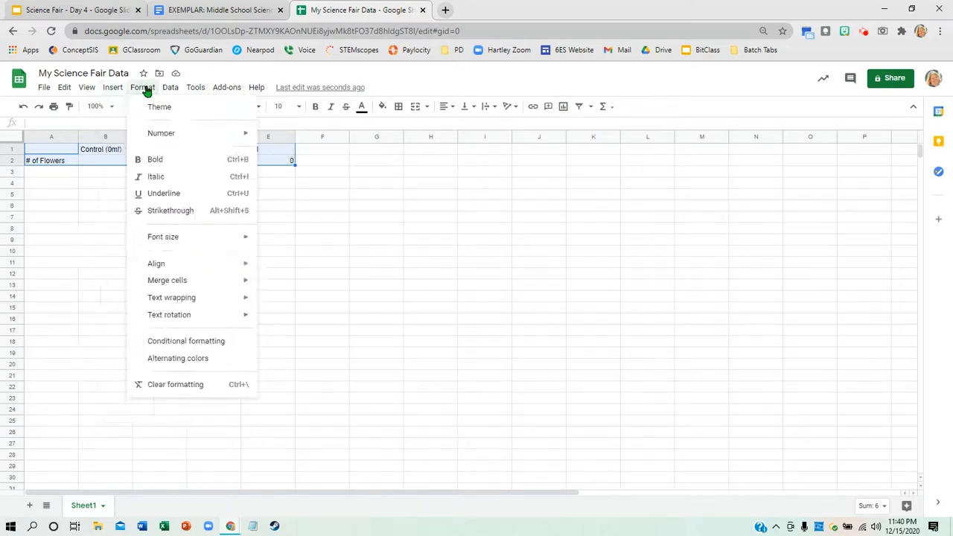
mouse_move(107, 90)
left_click(126, 238)
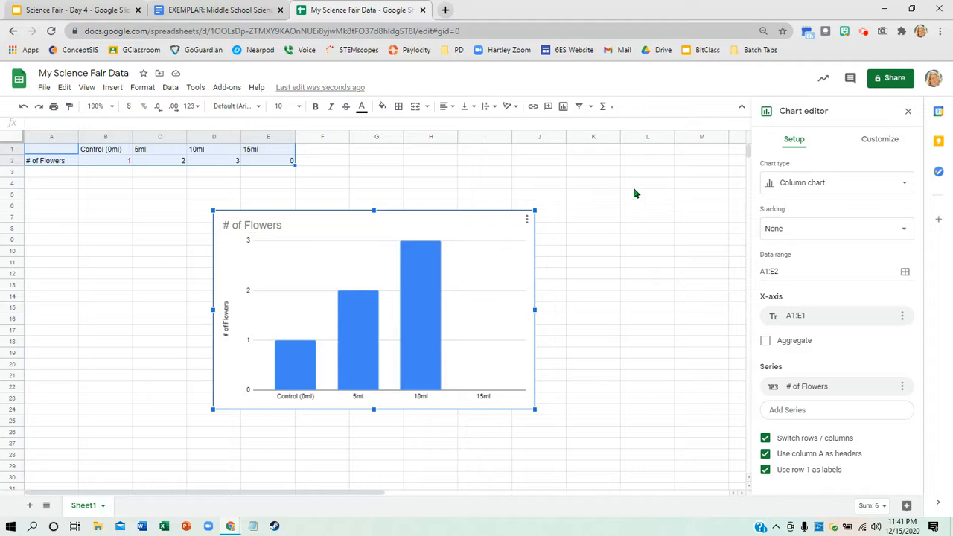
left_click(909, 111)
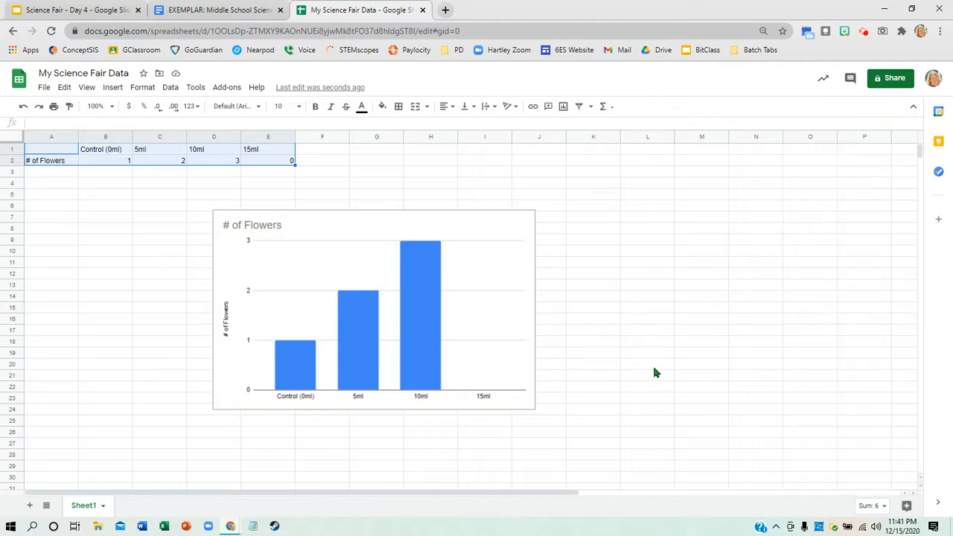
- Reopen the flower chart for editing and set its background color to light yellow in the chart style
left_click(484, 283)
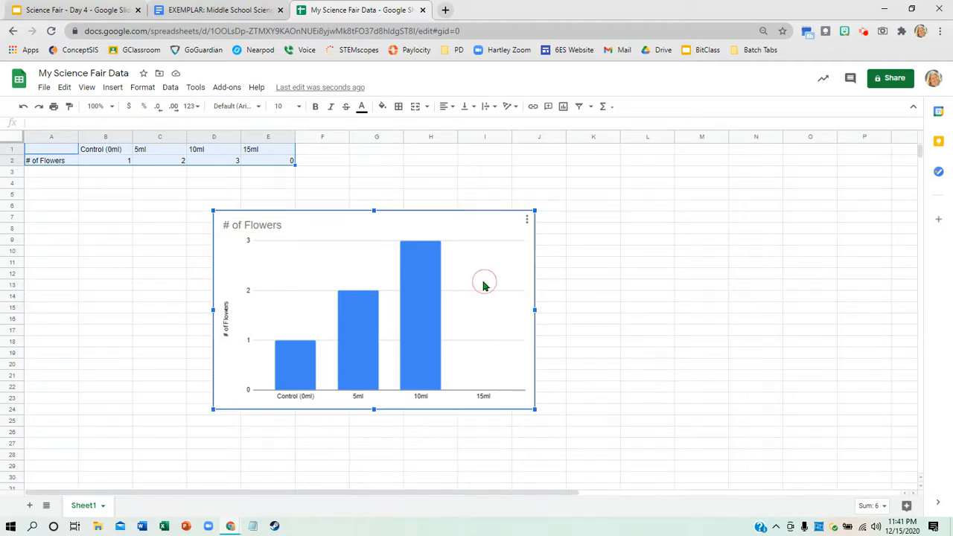
left_click(526, 220)
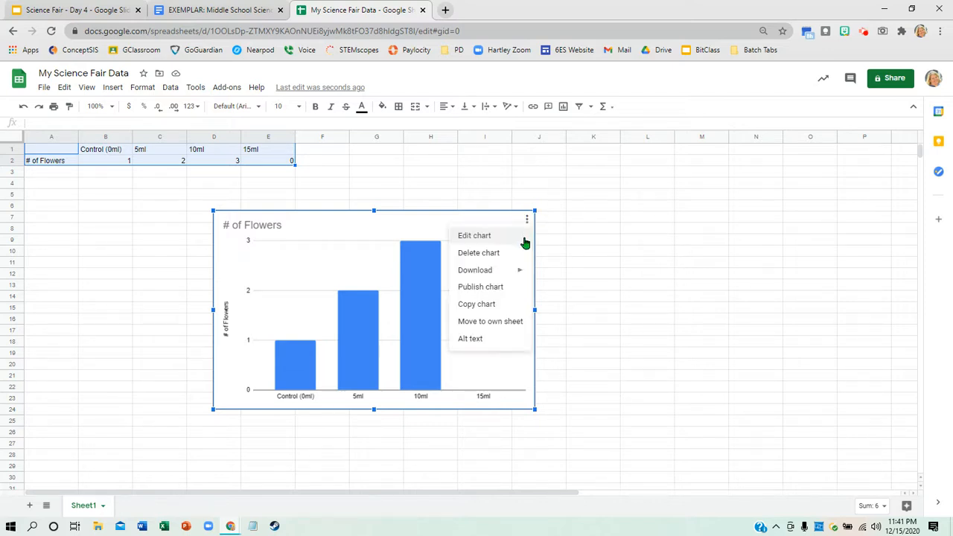
left_click(494, 239)
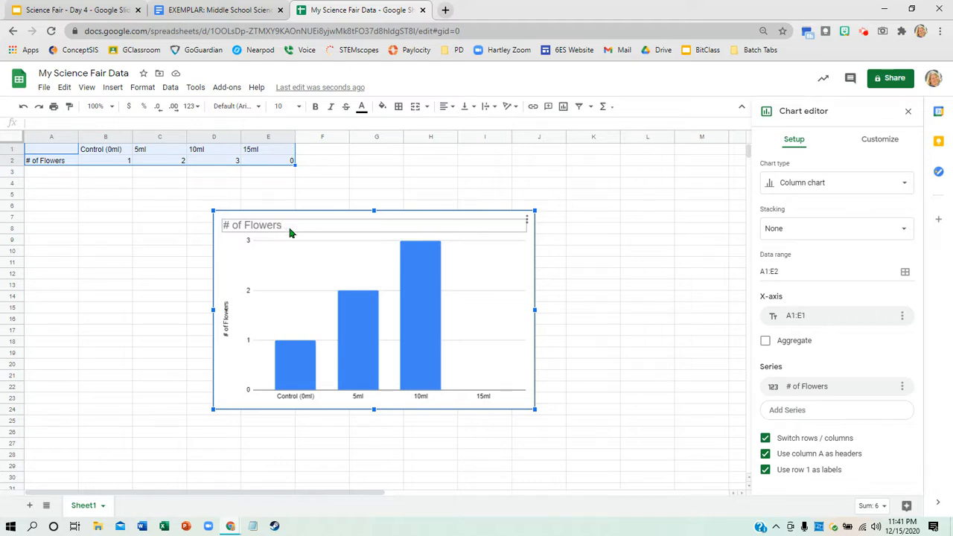
left_click(880, 141)
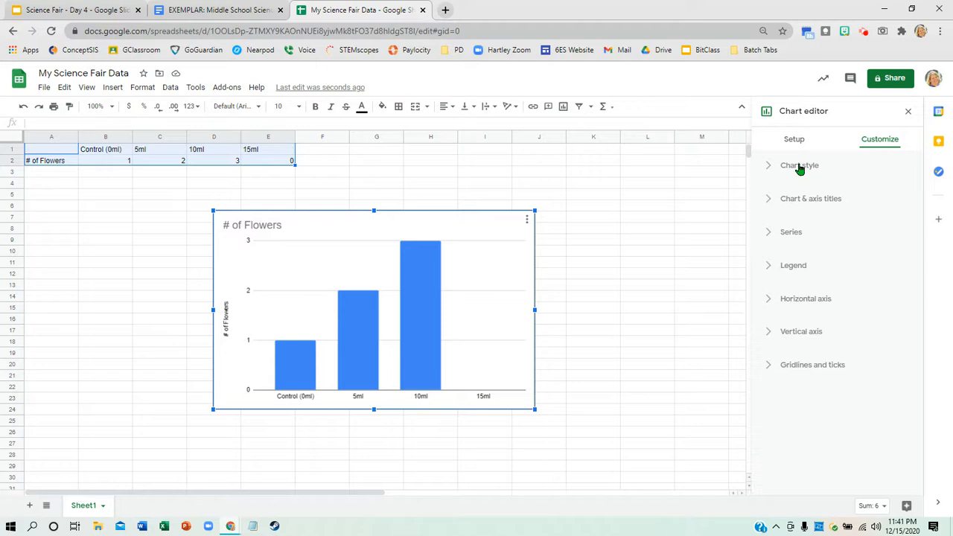
left_click(774, 170)
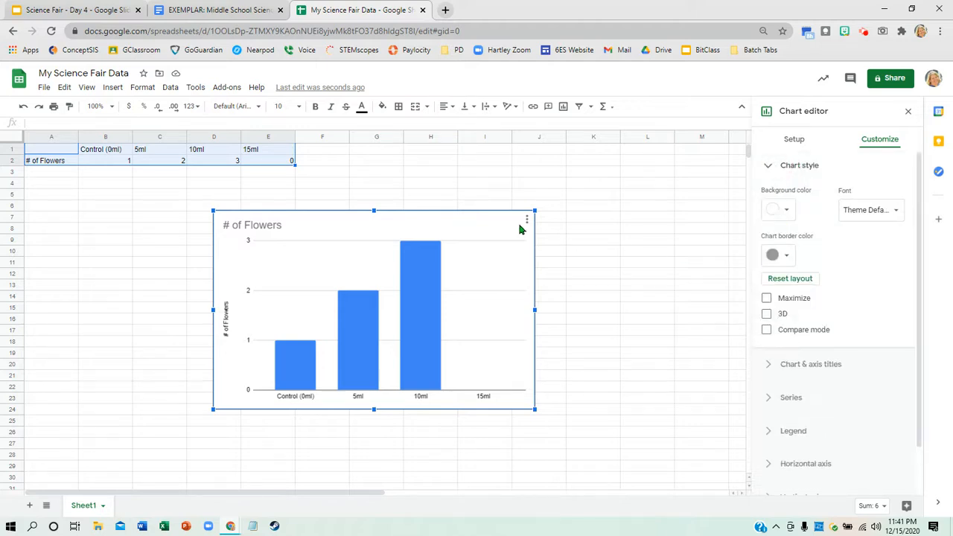
left_click(787, 211)
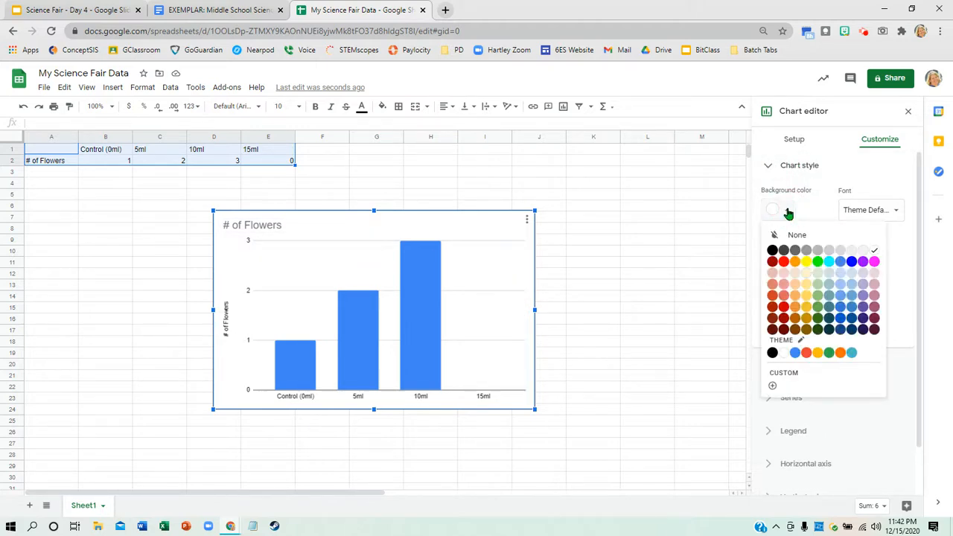
left_click(806, 273)
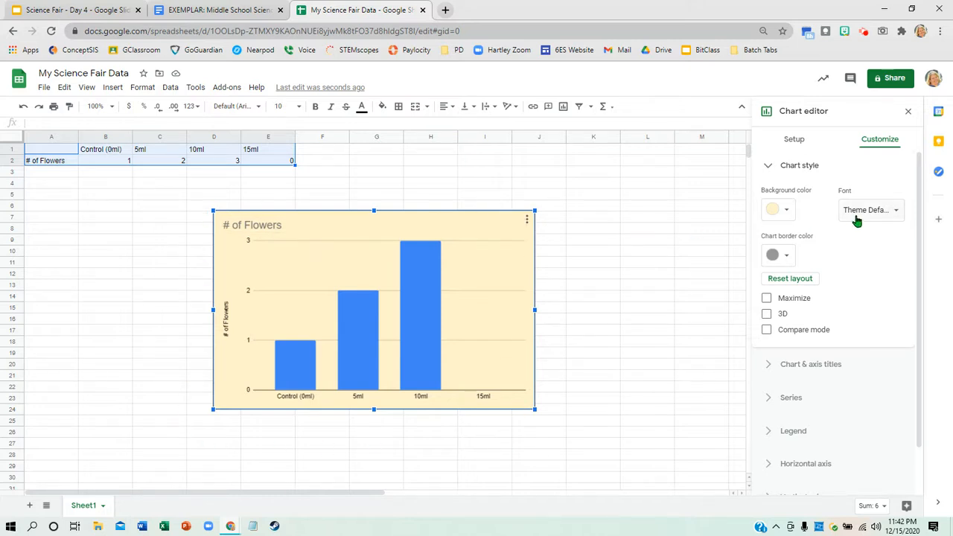
- Try the Georgia and Garamond fonts in the chart style and settle on Arial for the whole chart
left_click(896, 215)
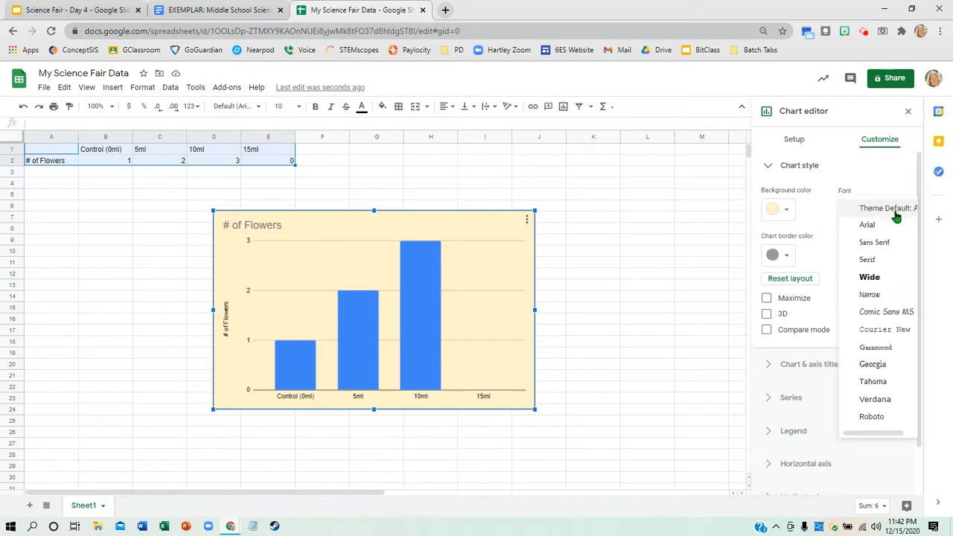
left_click(881, 366)
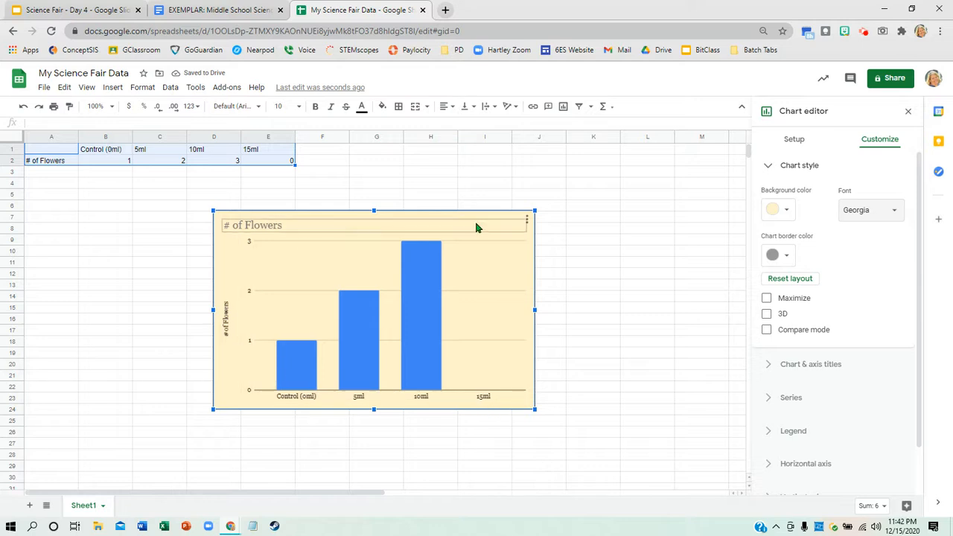
double_click(891, 214)
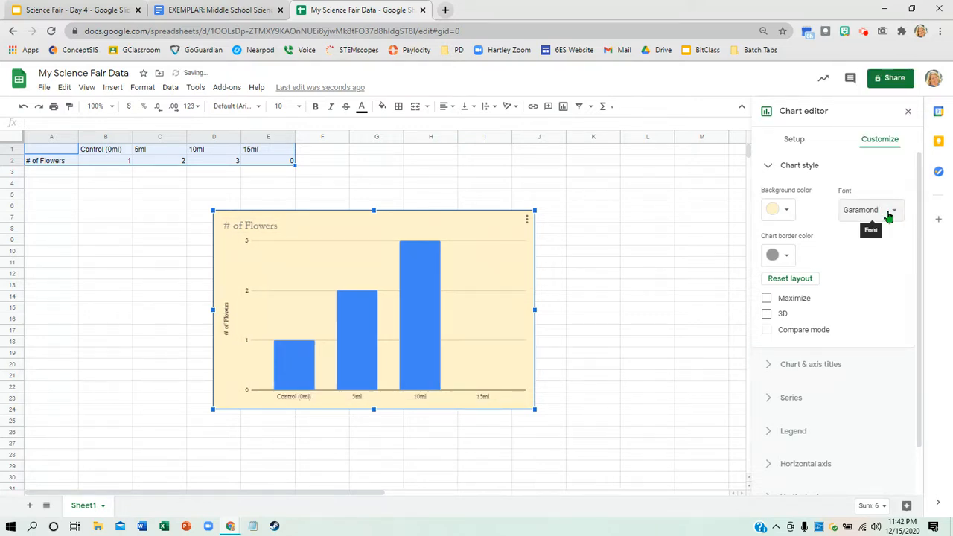
left_click(889, 215)
left_click(868, 90)
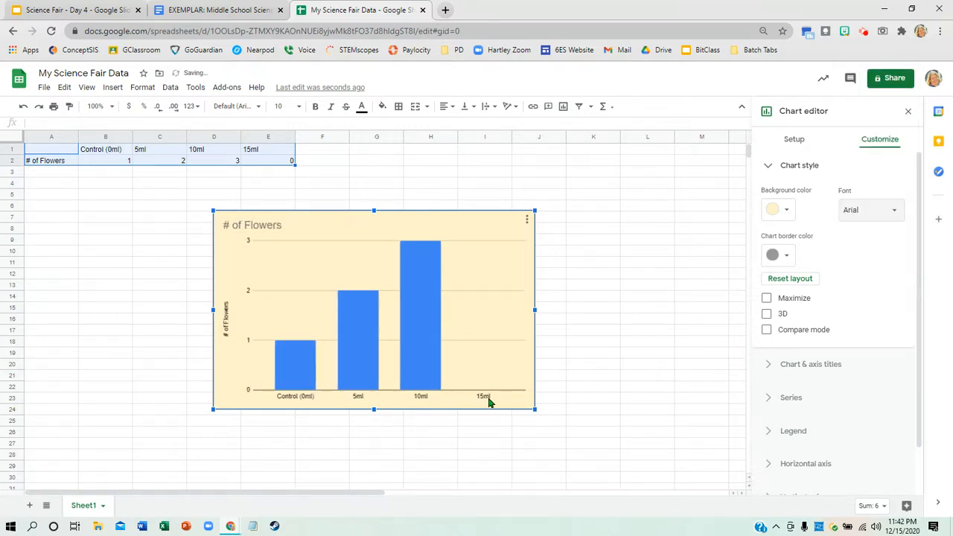
- Set the chart title text to "Total Flowers Produced After Four Weeks" in the chart and axis title settings
left_click(823, 365)
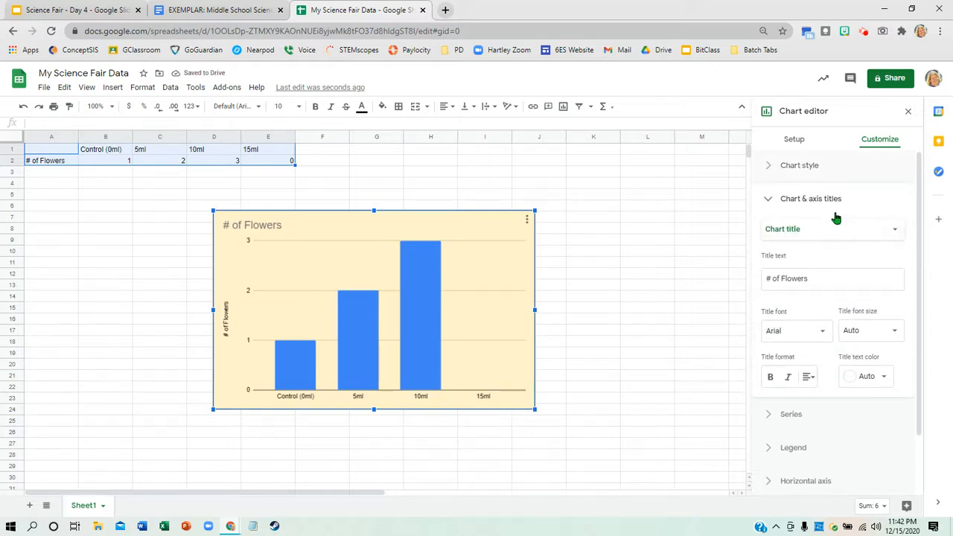
left_click(787, 164)
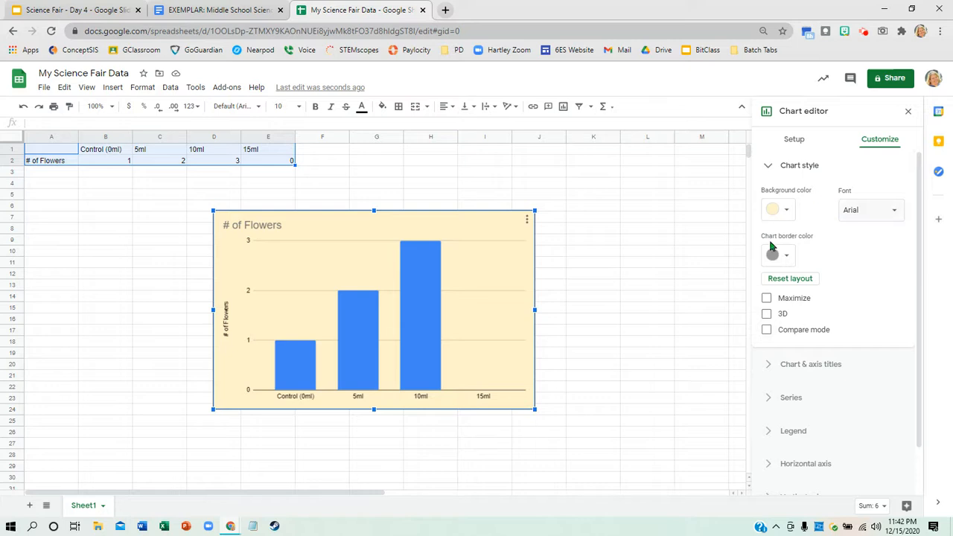
left_click(828, 365)
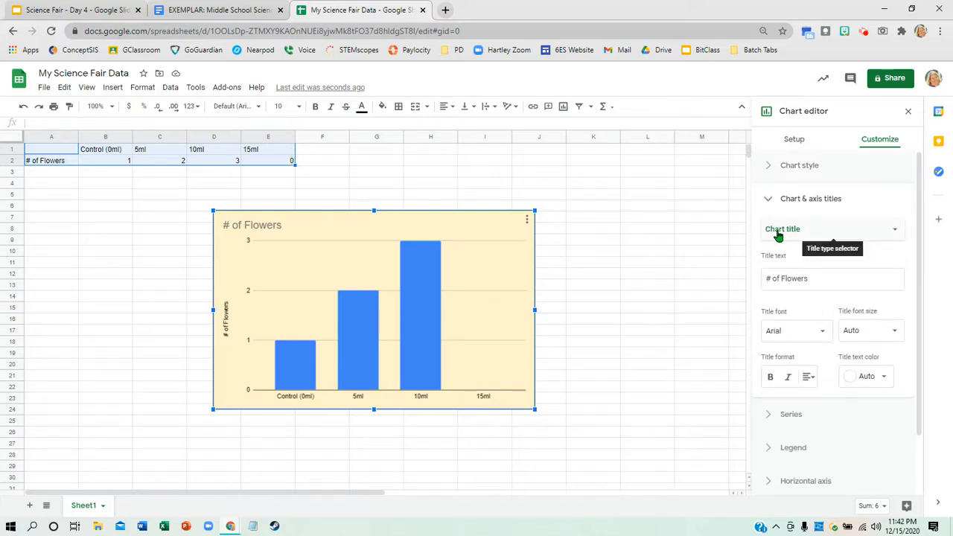
left_click(898, 232)
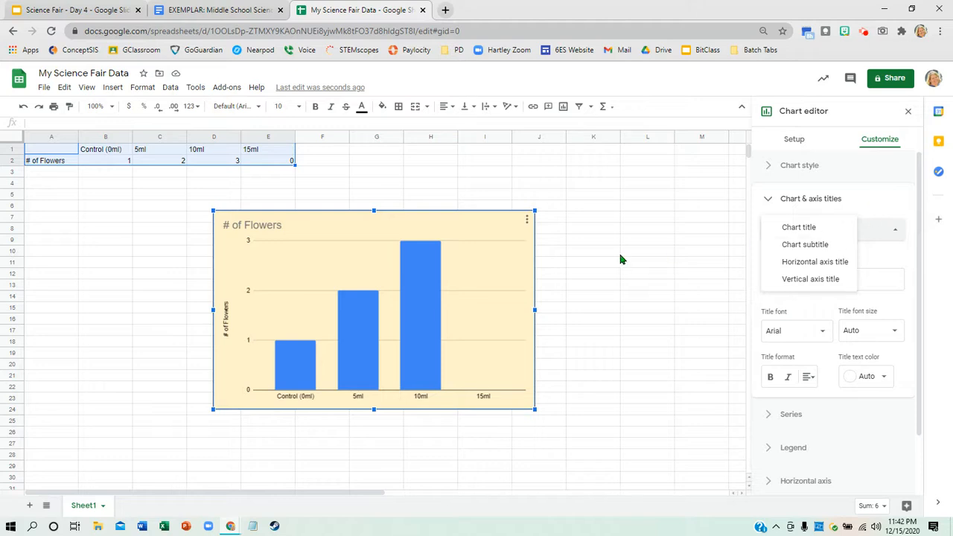
left_click(883, 198)
left_click(882, 198)
left_click(815, 204)
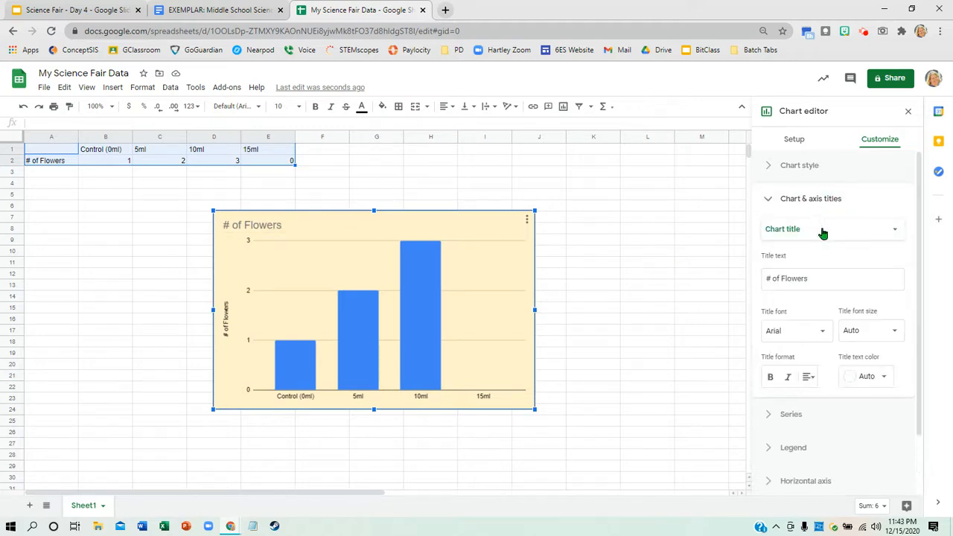
left_click(826, 278)
type("Total")
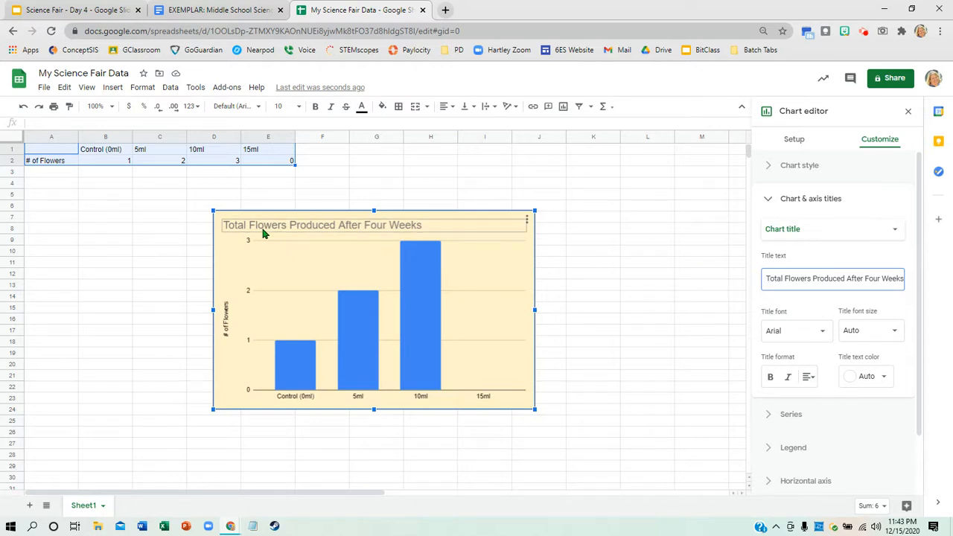
- Color the chart title text black and center it above the columns
left_click(887, 381)
left_click(779, 219)
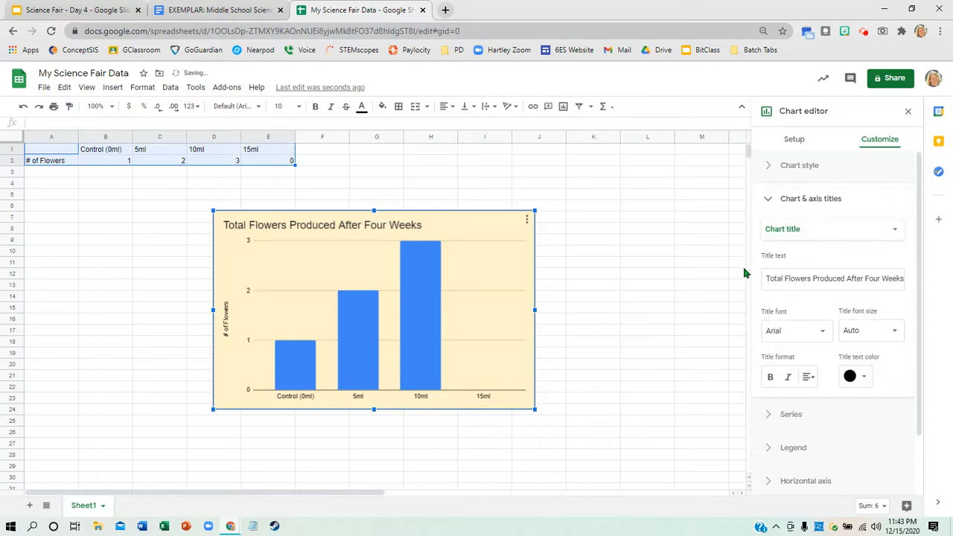
left_click(811, 379)
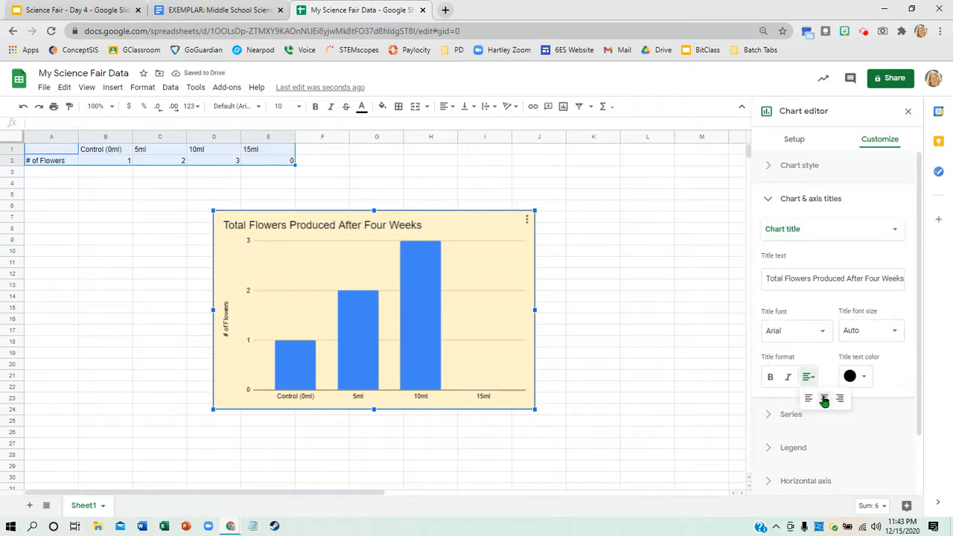
left_click(825, 399)
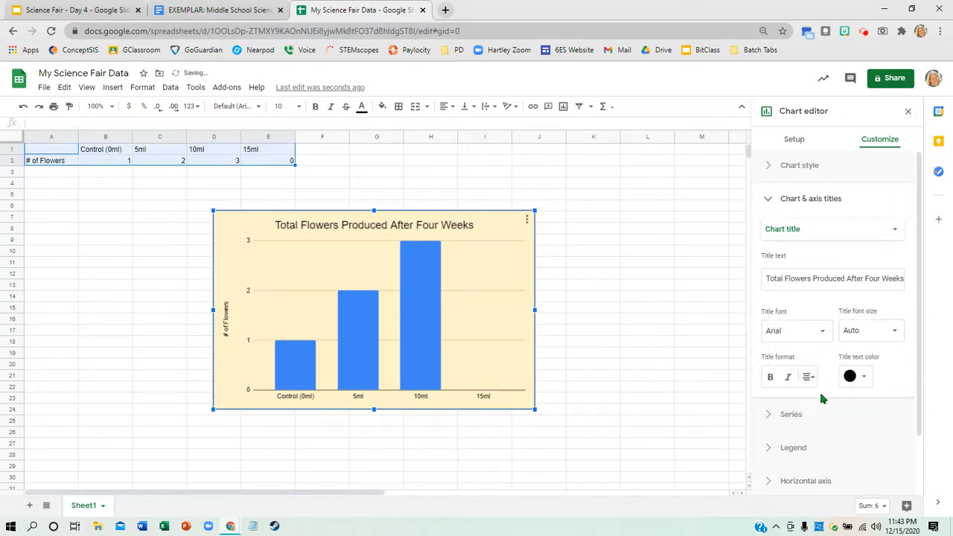
- Try bold, italic and the Wide font on the chart title, returning it to plain Arial
left_click(770, 380)
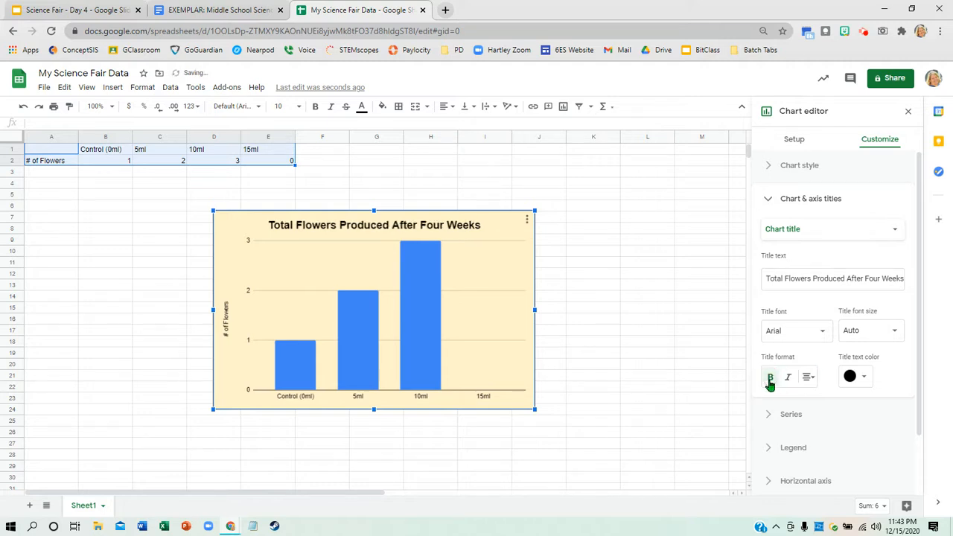
left_click(789, 380)
left_click(789, 380)
left_click(770, 380)
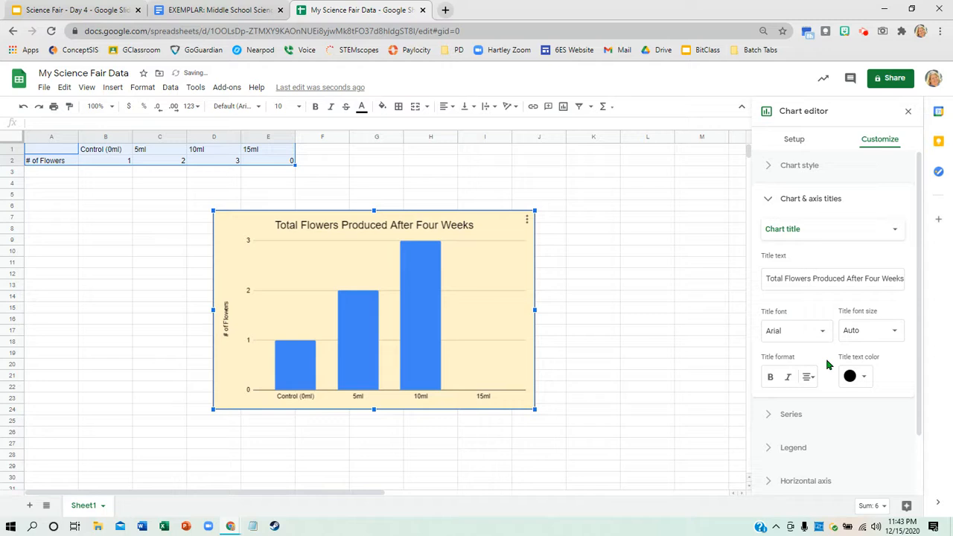
left_click(824, 332)
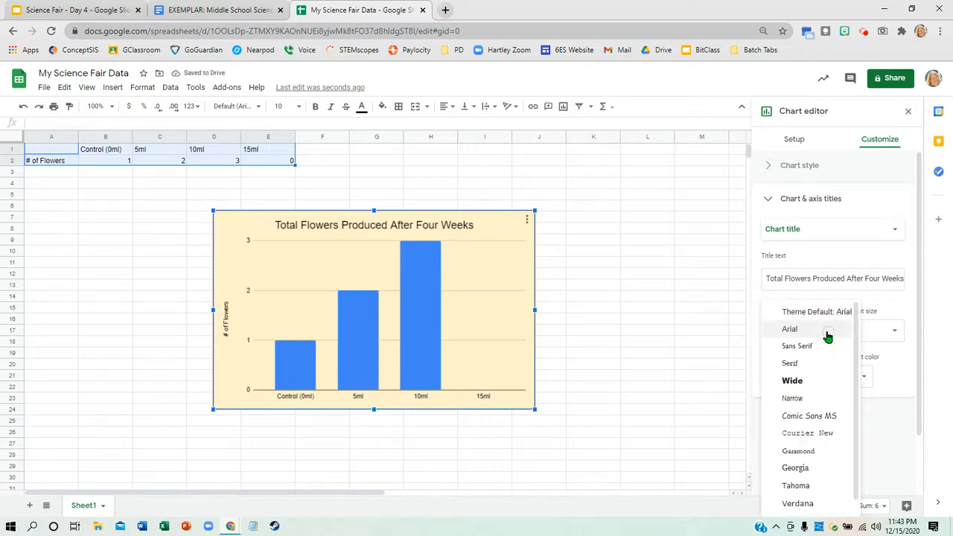
left_click(797, 381)
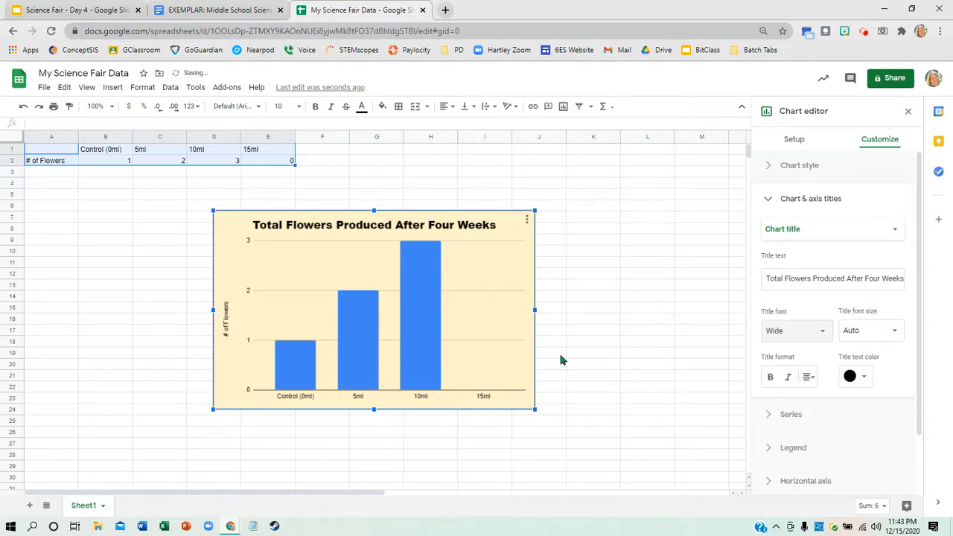
left_click(824, 332)
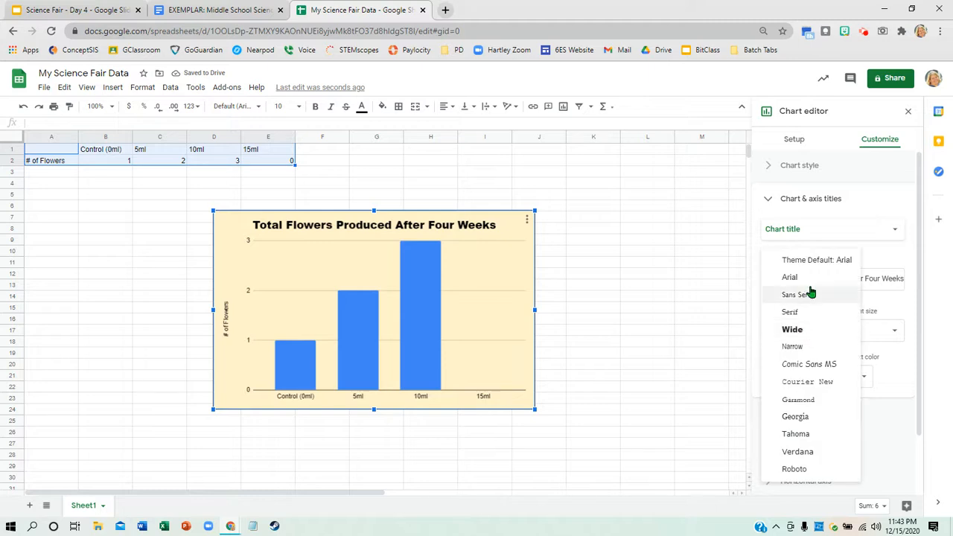
left_click(815, 277)
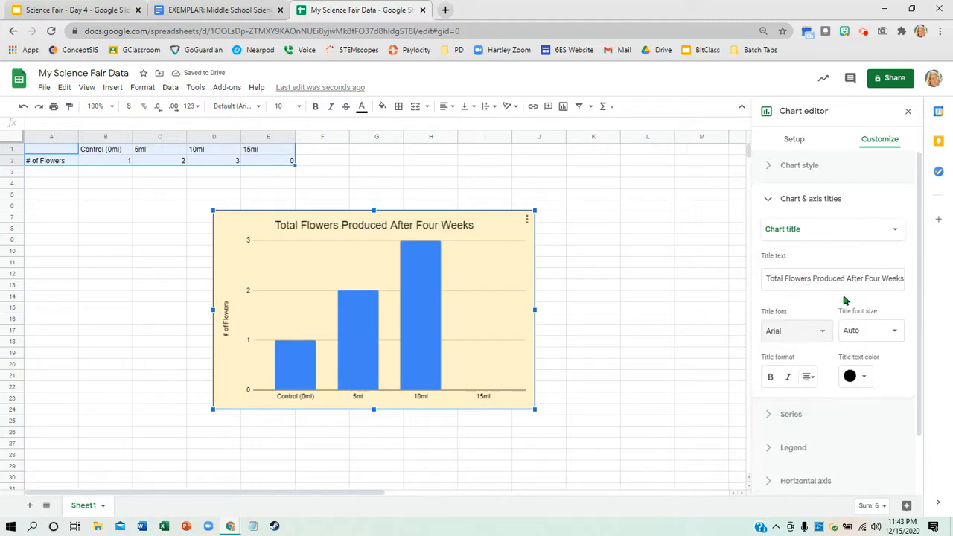
- Set the font size of the vertical axis title to 14
left_click(858, 232)
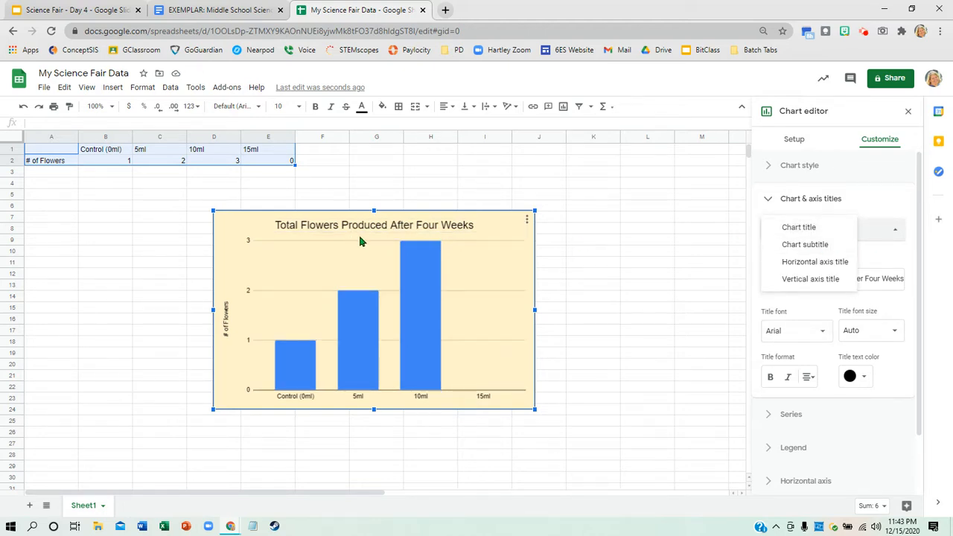
left_click(820, 278)
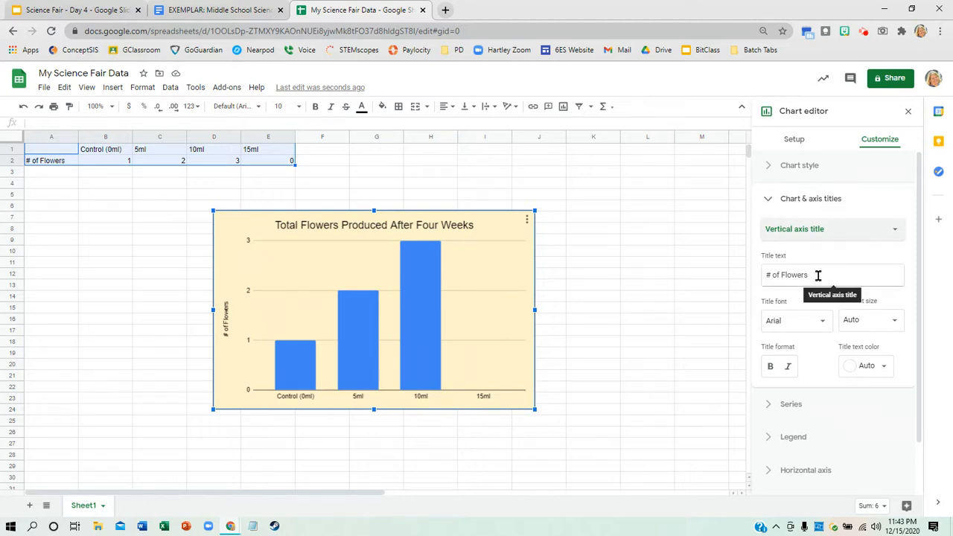
left_click(897, 326)
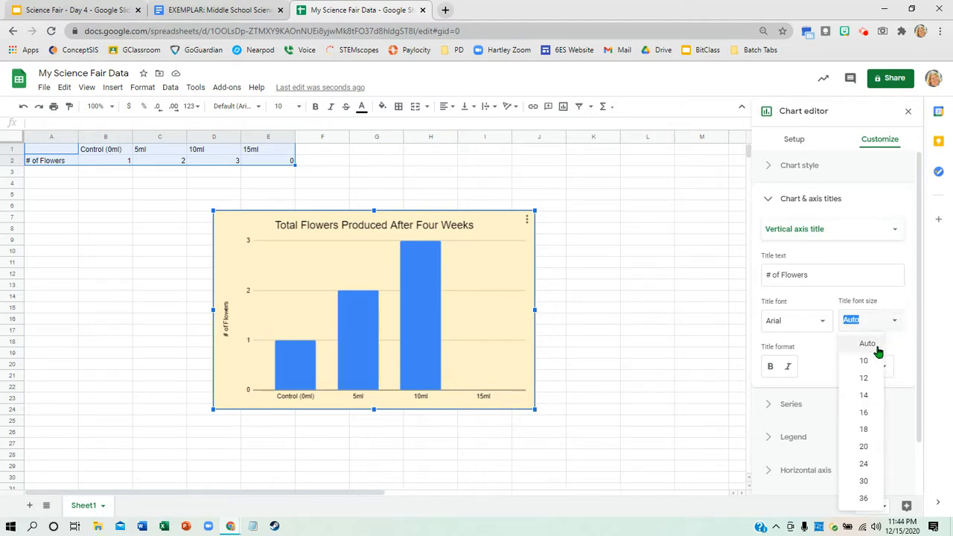
left_click(866, 396)
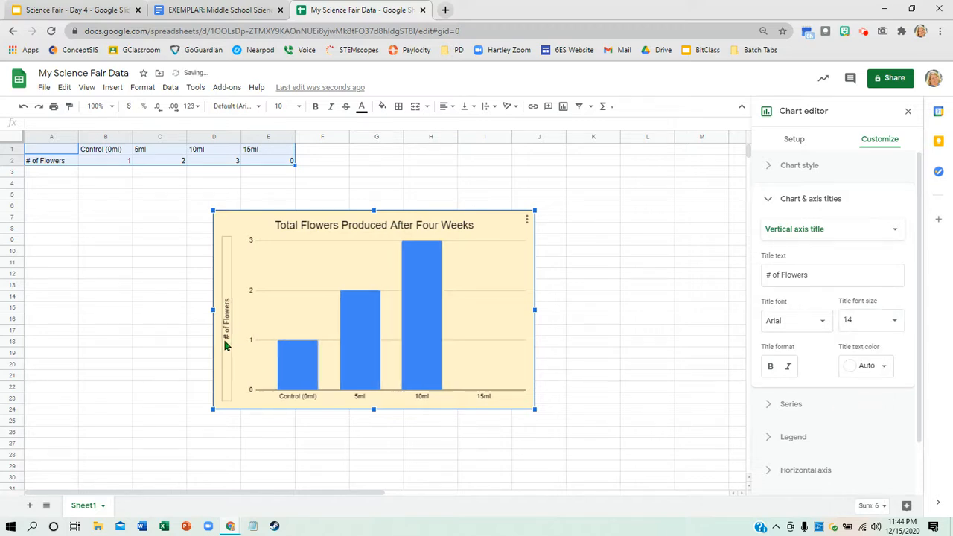
- Add the horizontal axis title "Amount of Fertilizer Added" to the chart
left_click(843, 232)
left_click(815, 210)
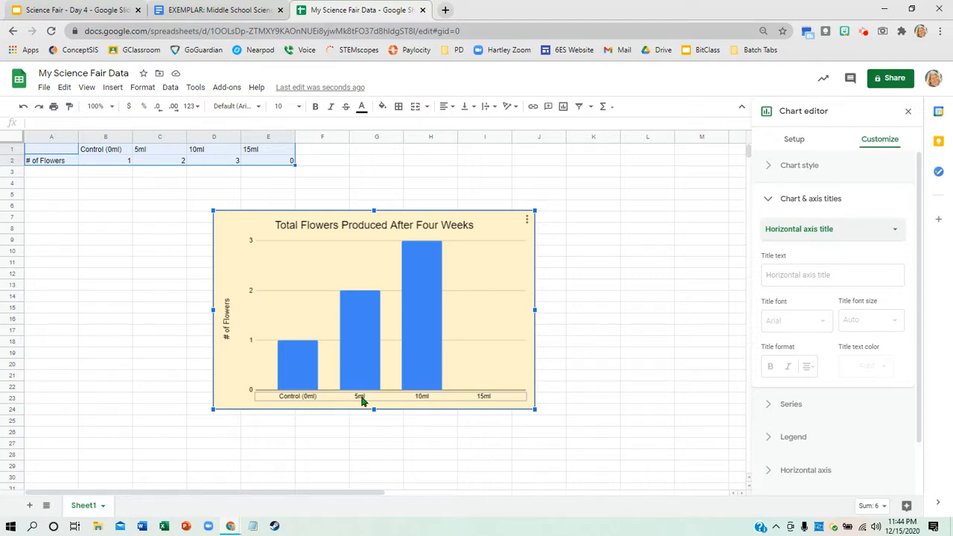
left_click(800, 274)
type("Amon")
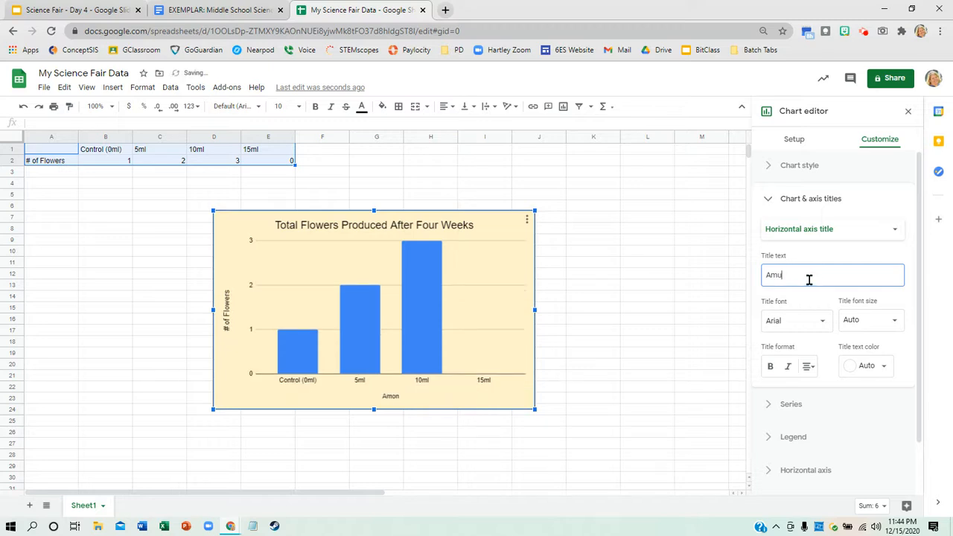
type("ount of Fertilizer Added")
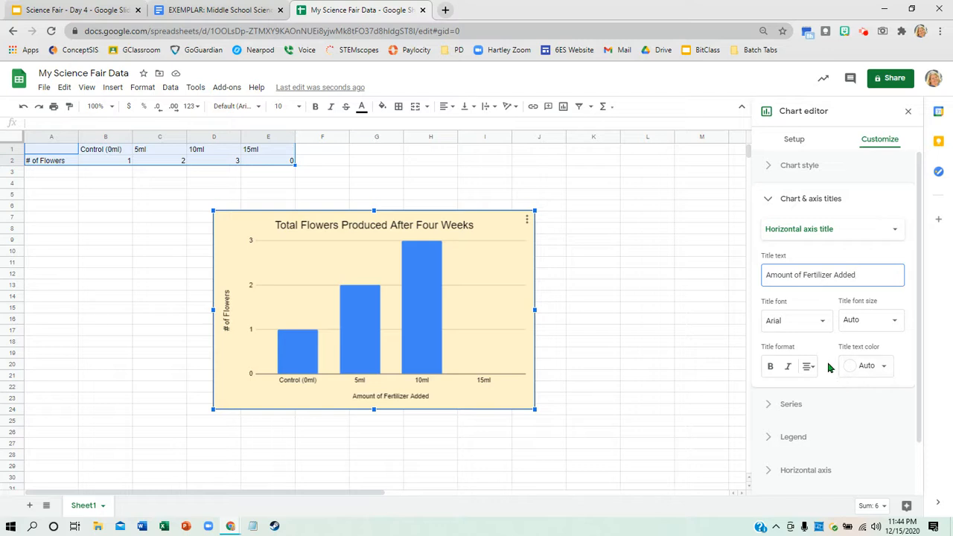
- Set the horizontal axis title's font size to 14 and try bold on it, leaving it unbolded
left_click(890, 322)
left_click(864, 399)
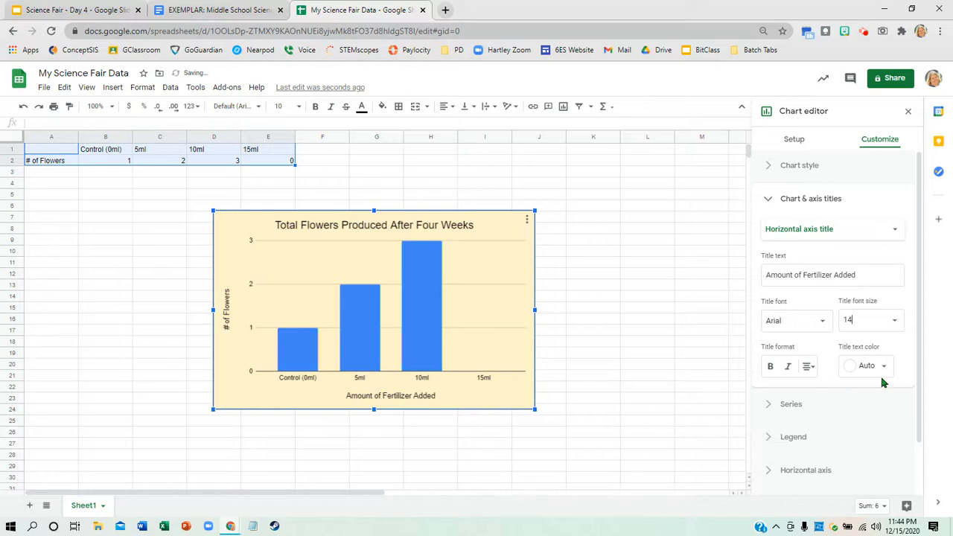
left_click(772, 367)
left_click(771, 366)
- Change the color of the "# of Flowers" series columns to dark green
left_click(792, 404)
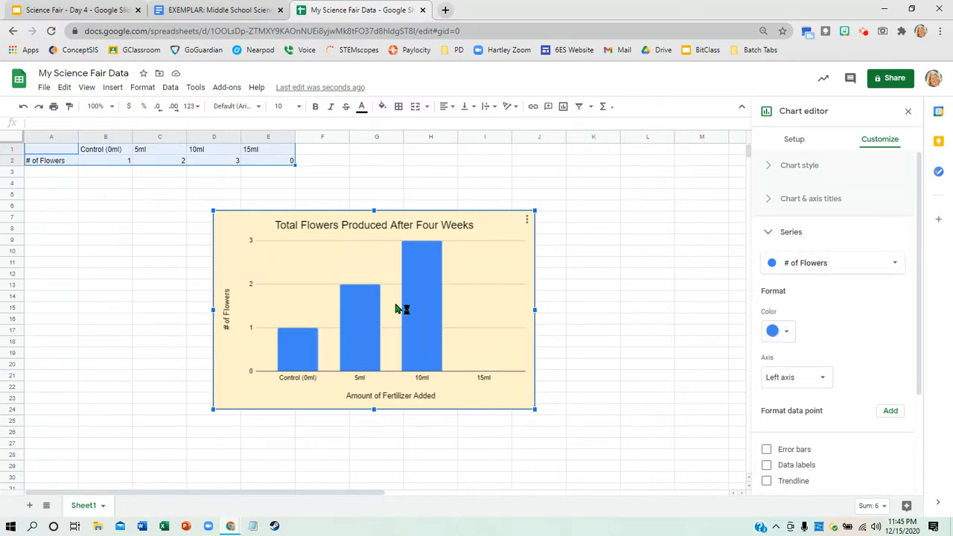
left_click(786, 333)
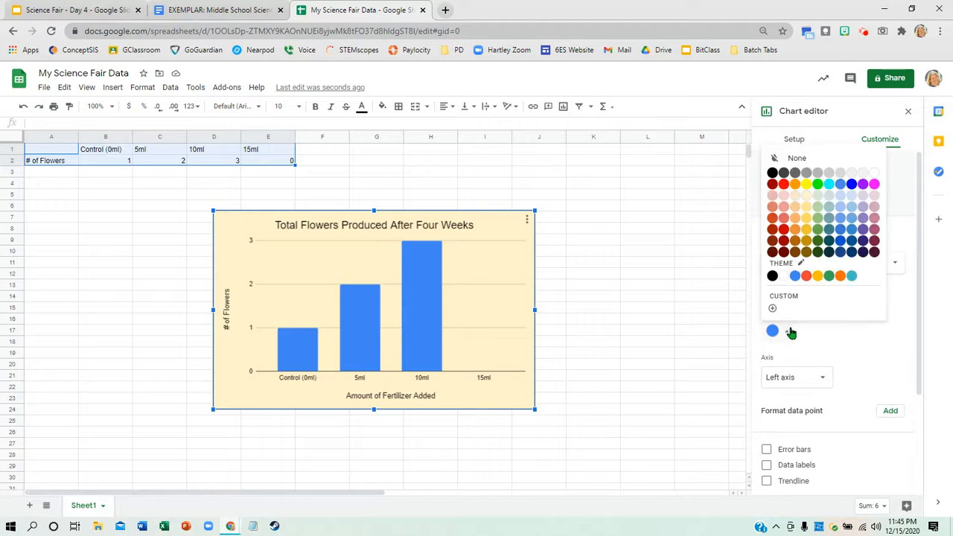
left_click(817, 240)
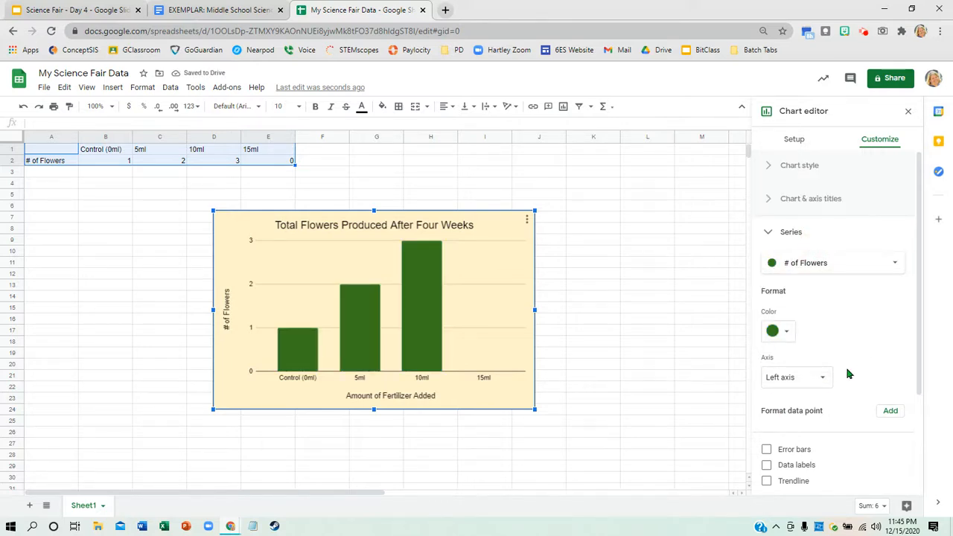
- Turn on data labels for the "# of Flowers" series, keeping it on the left axis
left_click(829, 383)
left_click(812, 328)
scroll(875, 353, "down", 2)
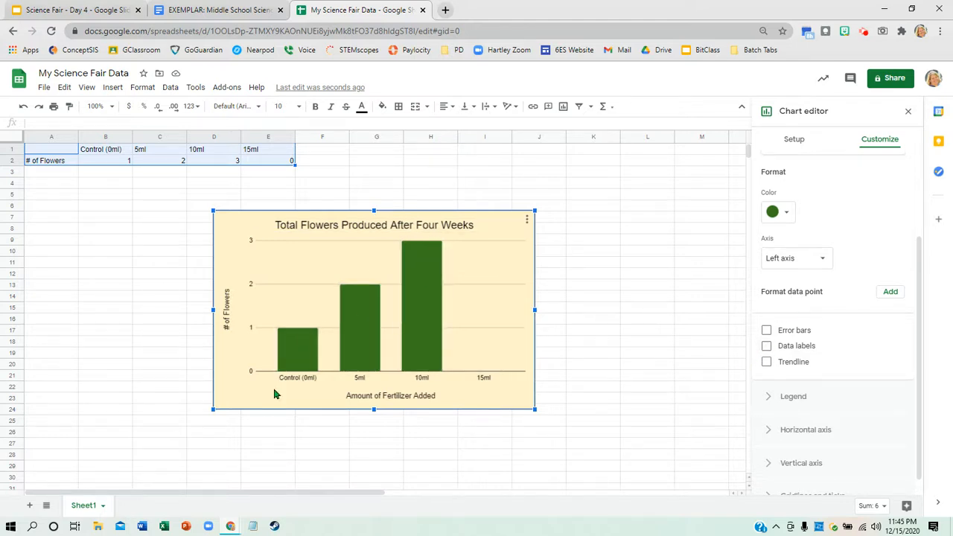
left_click(766, 347)
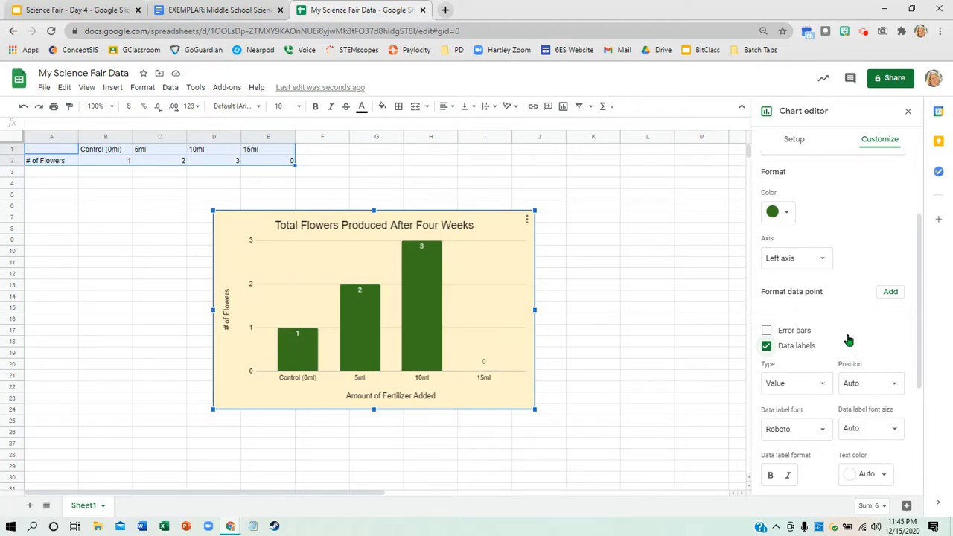
- Review the chart's horizontal axis and vertical axis formatting options without changing any of them
scroll(848, 339, "down", 3)
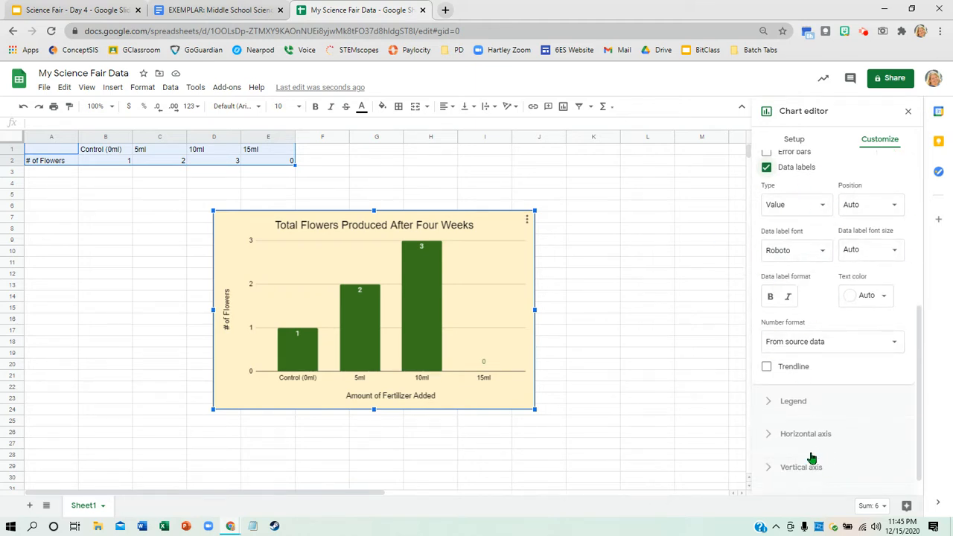
scroll(839, 369, "down", 1)
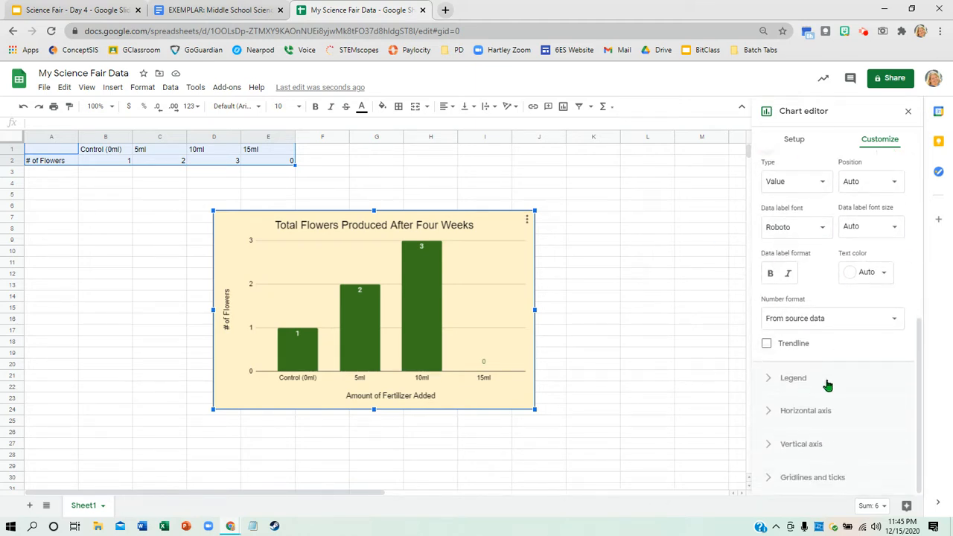
left_click(791, 412)
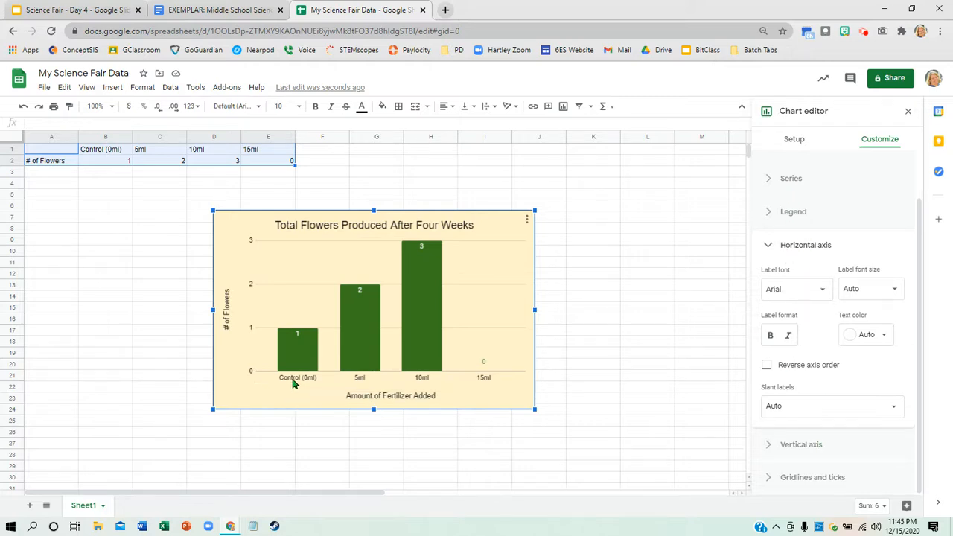
left_click(798, 444)
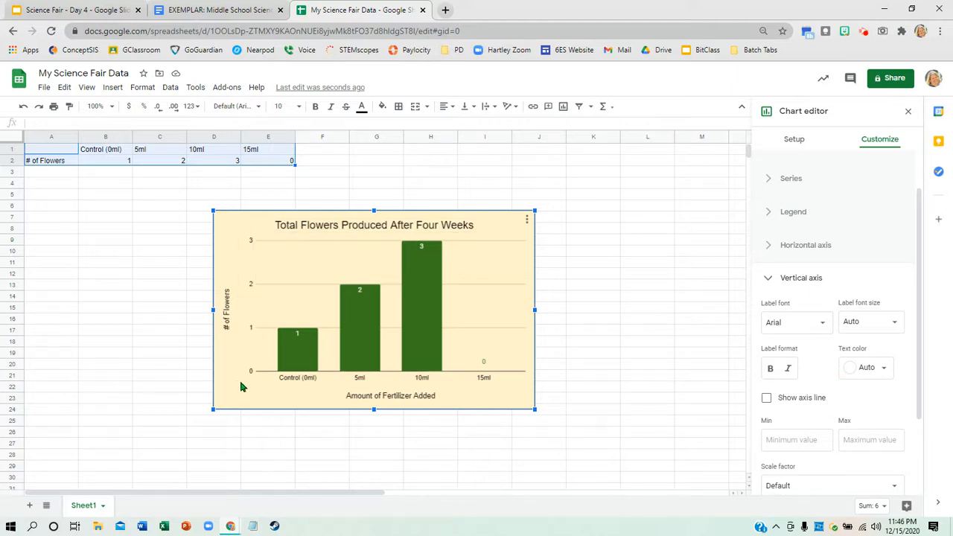
scroll(892, 211, "up", 2)
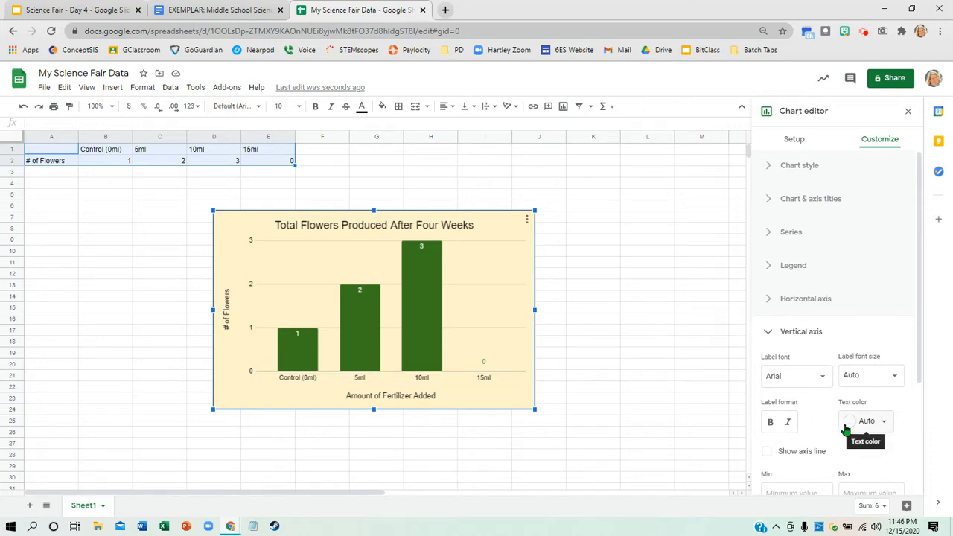
left_click(768, 333)
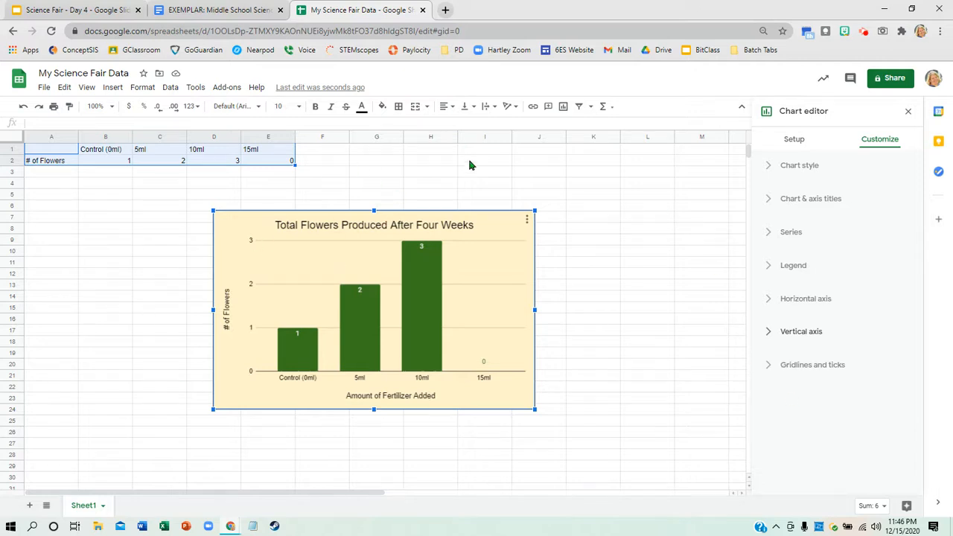
- Leave the chart editor and copy the whole "Total Flowers Produced After Four Weeks" chart
left_click(575, 257)
left_click(499, 239)
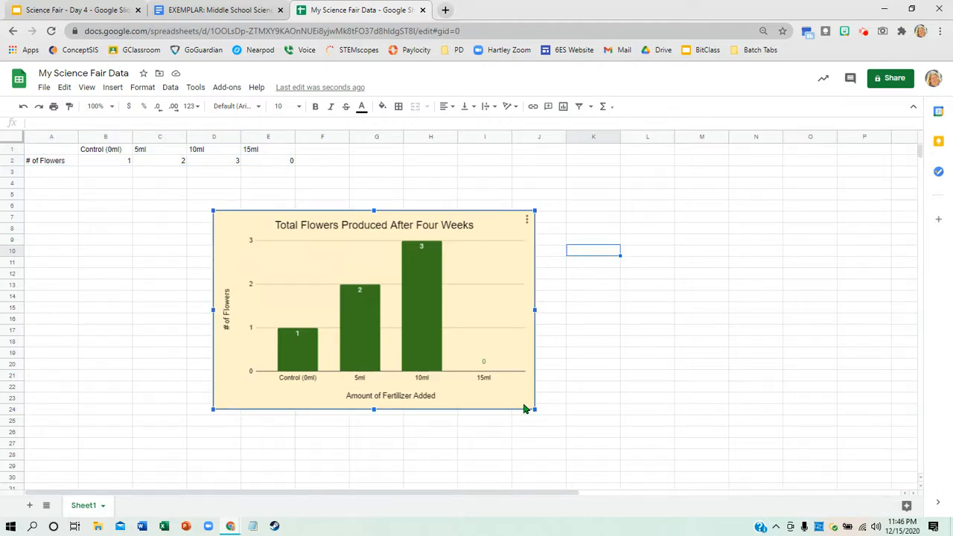
right_click(515, 306)
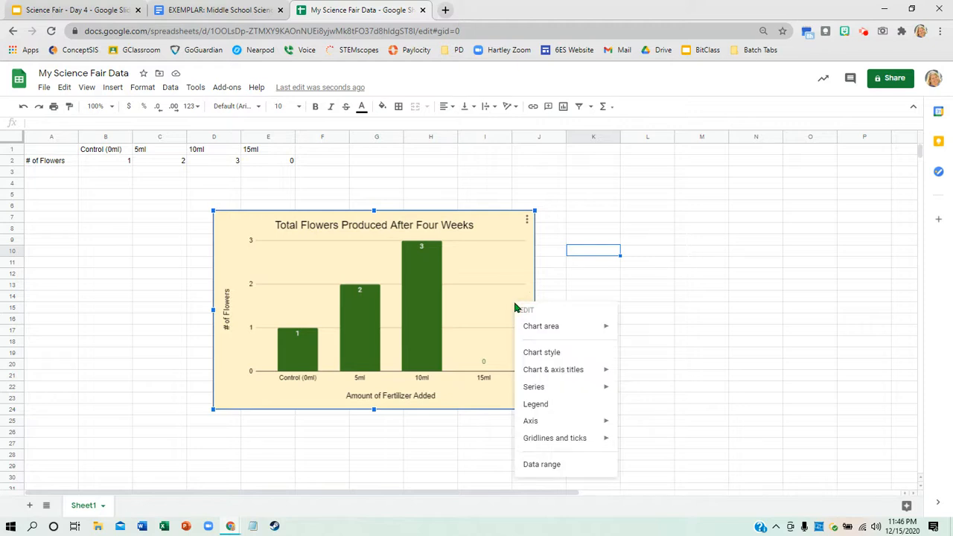
left_click(559, 230)
left_click(475, 234)
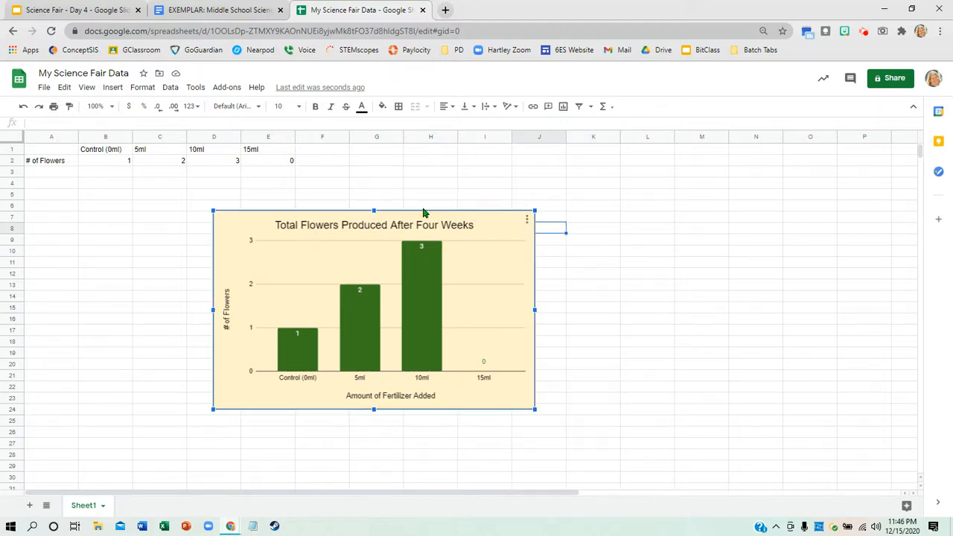
left_click(65, 87)
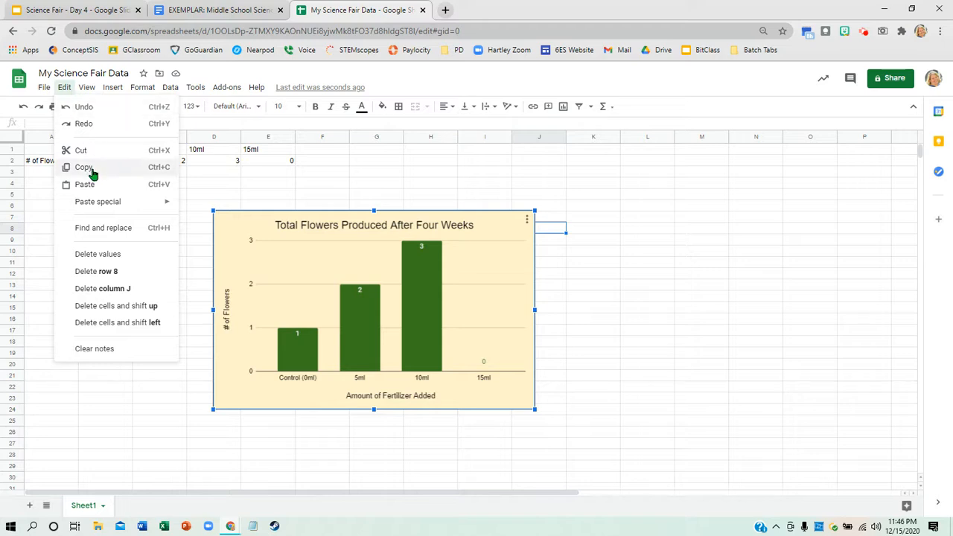
left_click(145, 170)
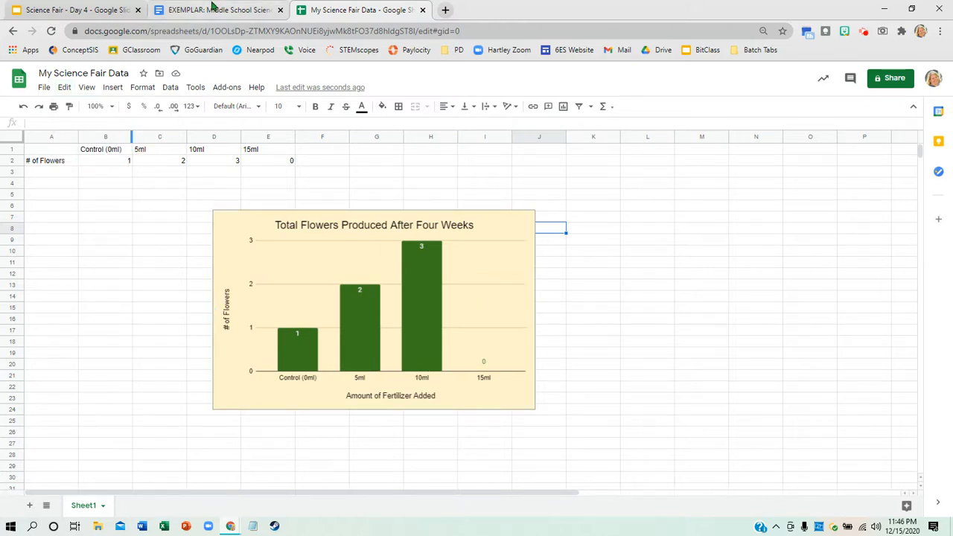
- Switch to the science fair logbook in Google Docs and paste the chart unlinked under the "Graph" heading
left_click(216, 9)
scroll(509, 273, "up", 13)
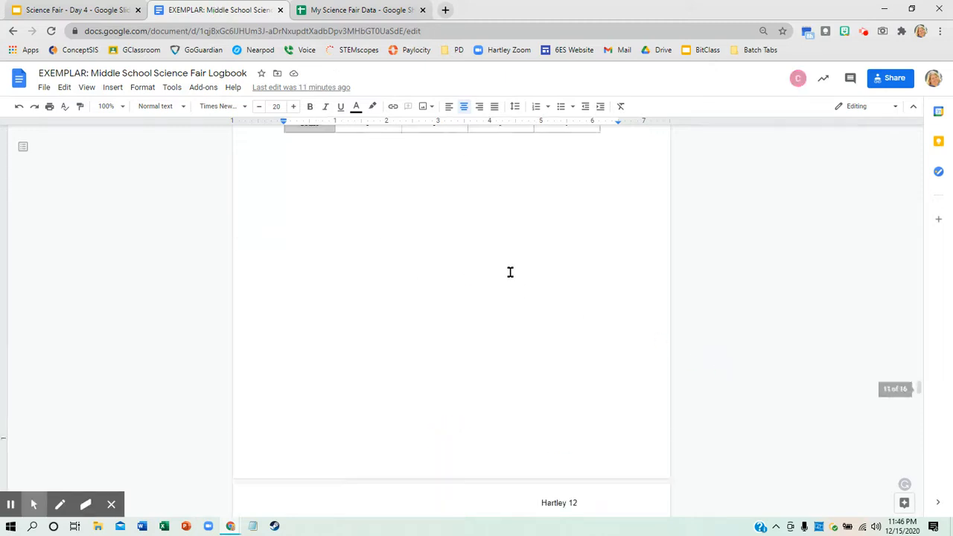
scroll(457, 251, "up", 5)
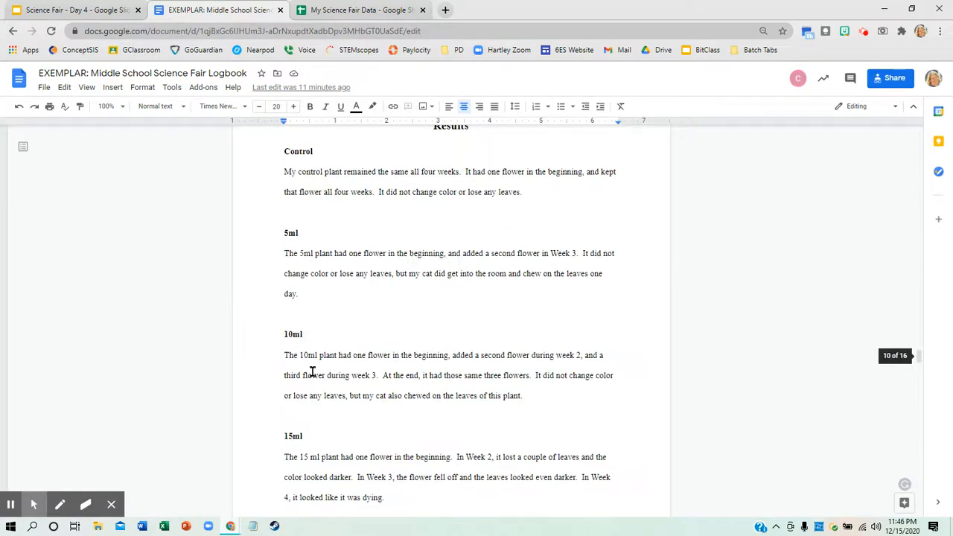
scroll(387, 376, "down", 15)
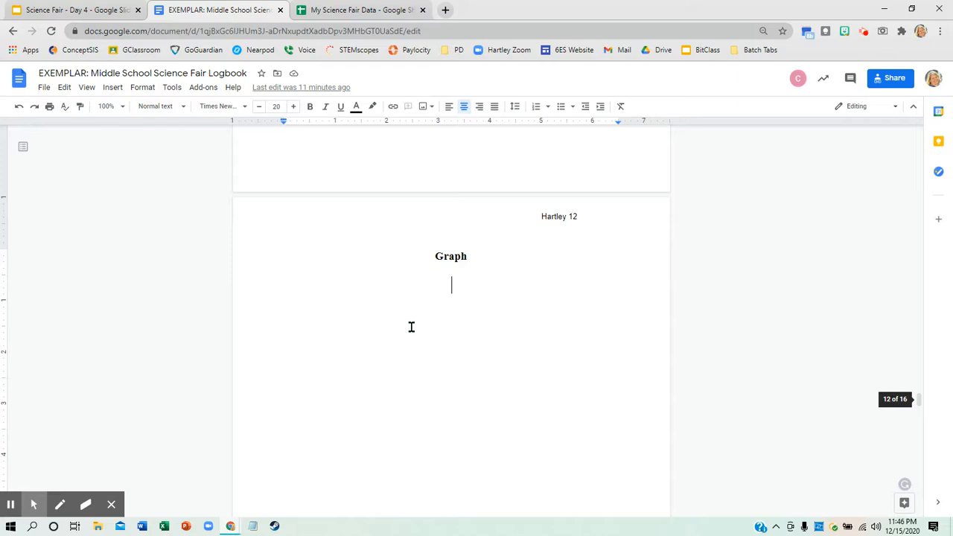
key("ctrl+v")
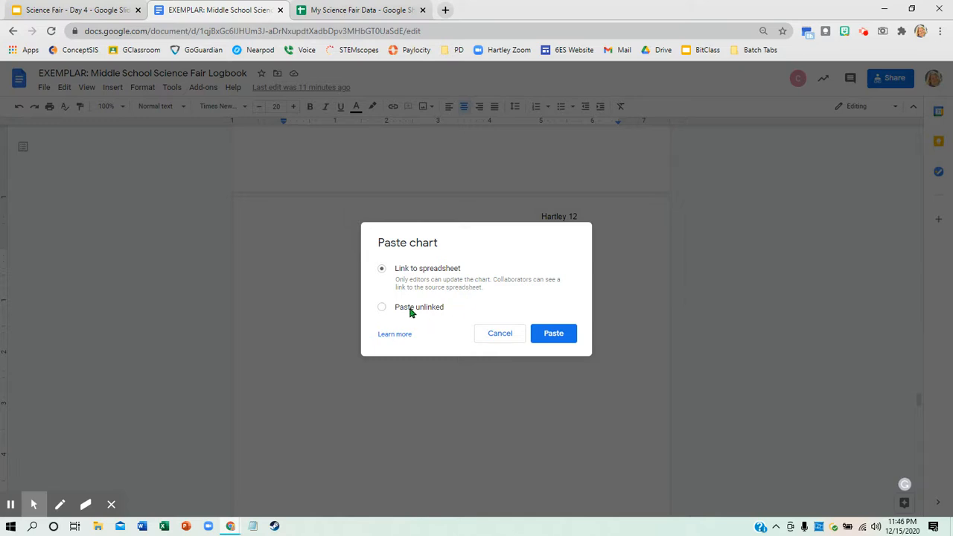
left_click(555, 335)
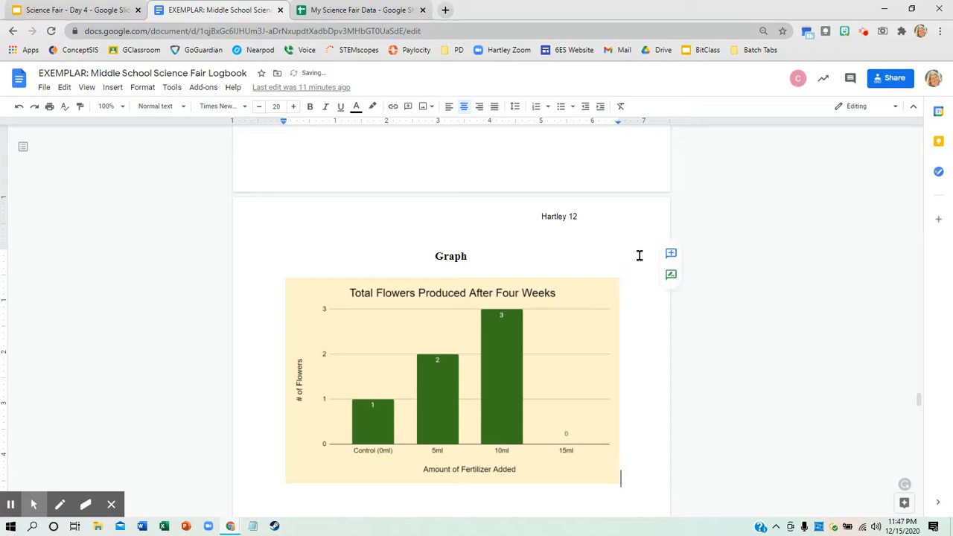
- Check the pasted chart in the logbook against the spreadsheet, and view the "Pictures" page after it
scroll(637, 261, "down", 3)
scroll(608, 281, "up", 2)
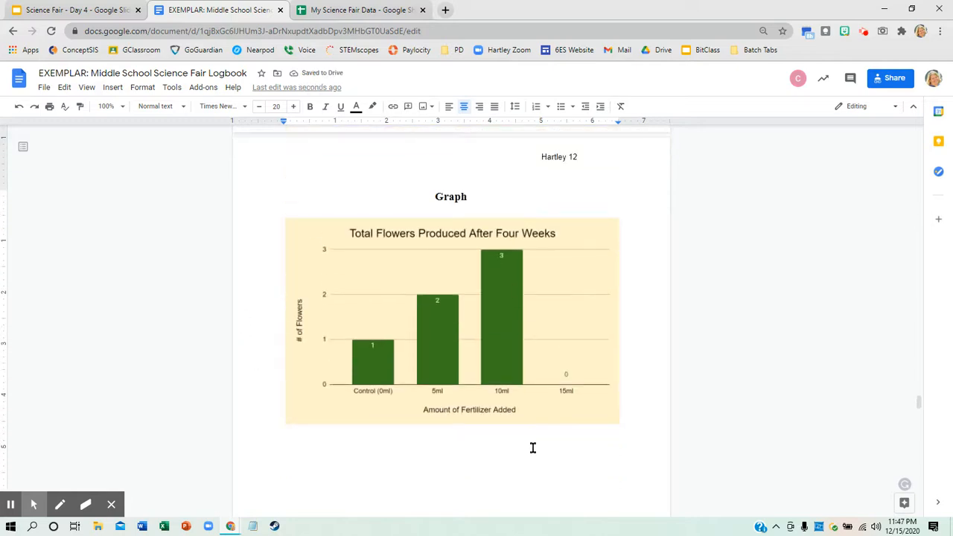
left_click(376, 20)
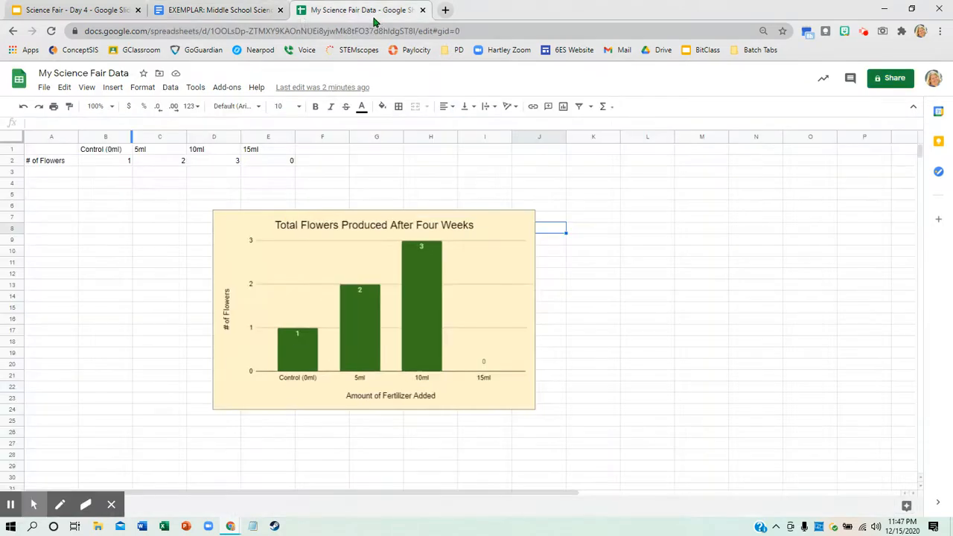
left_click(219, 15)
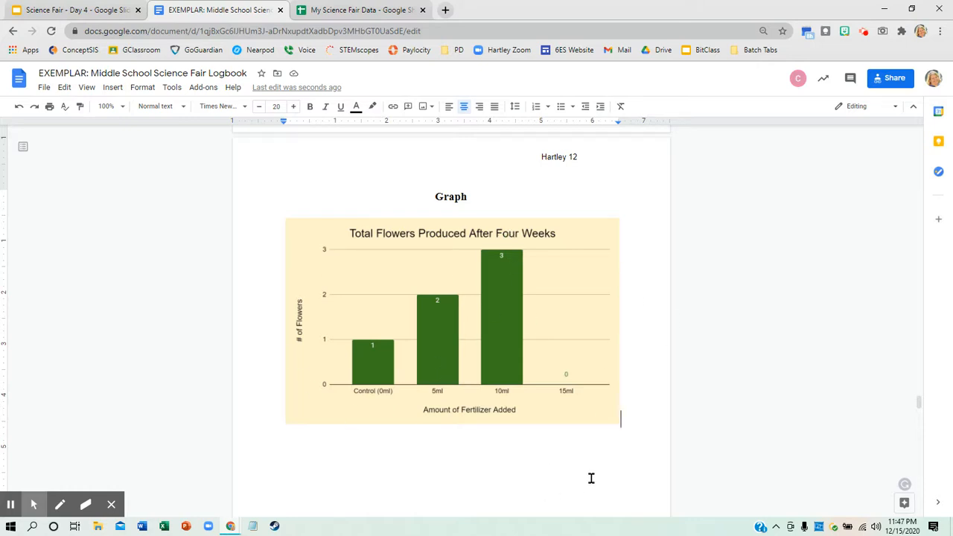
scroll(533, 434, "down", 4)
scroll(533, 433, "down", 3)
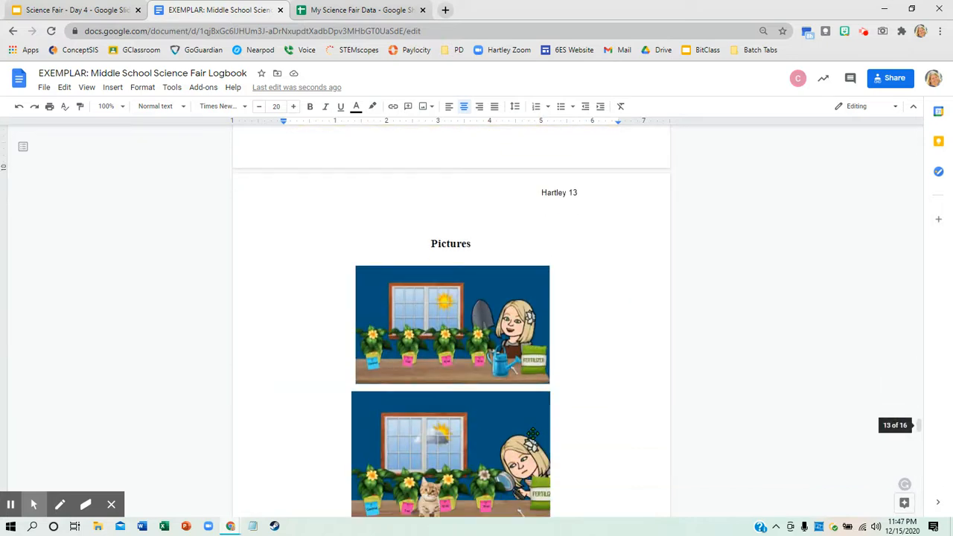